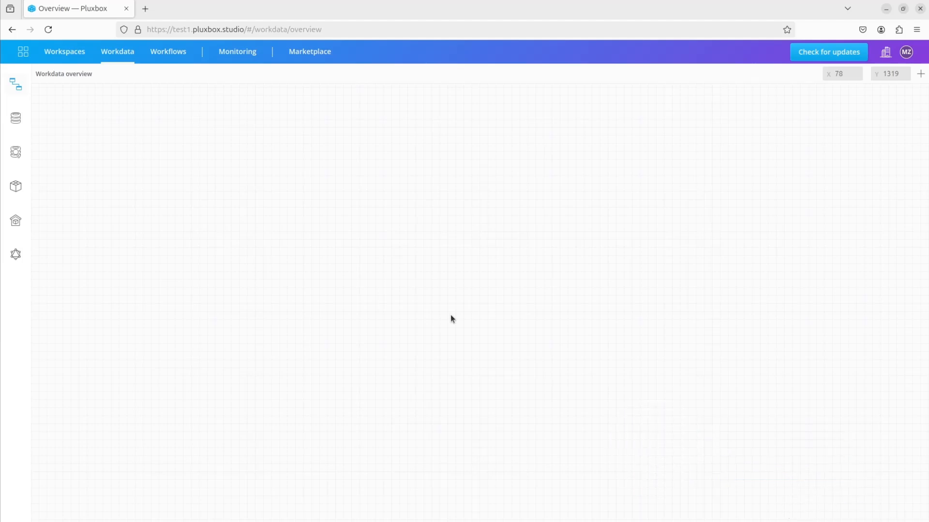
- Start a new collection titled Profiles
left_click(16, 118)
left_click(209, 79)
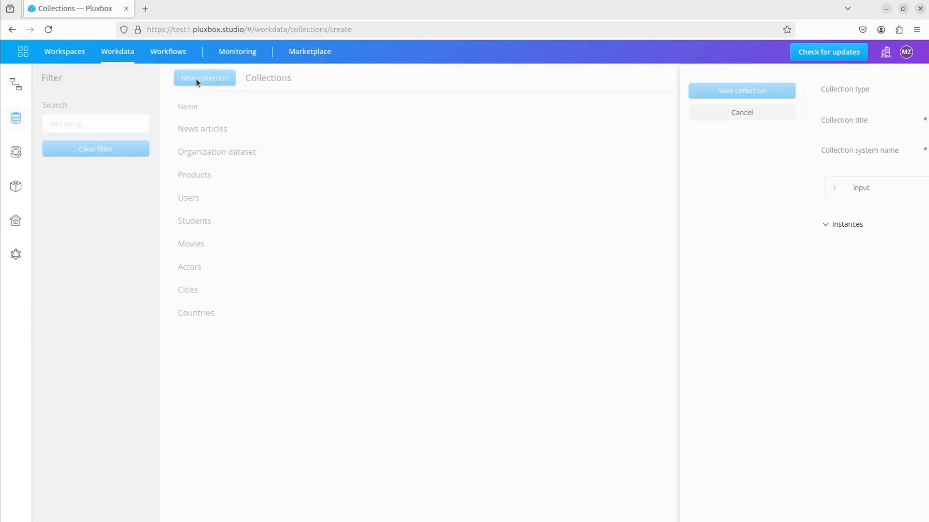
left_click(369, 119)
type("Profiles")
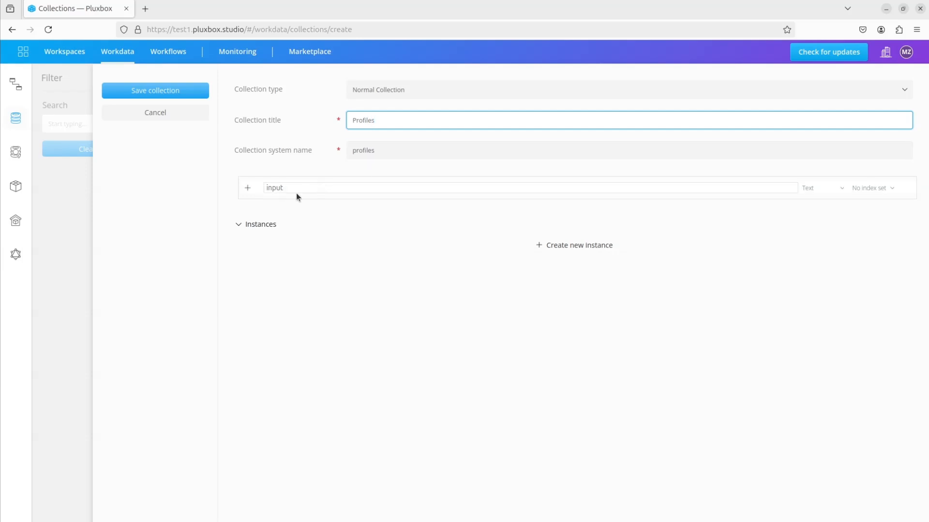
- Add Firstname and Lastname text fields, save, and open the empty Profiles records in Data Explorer
left_click_drag(291, 190, 257, 188)
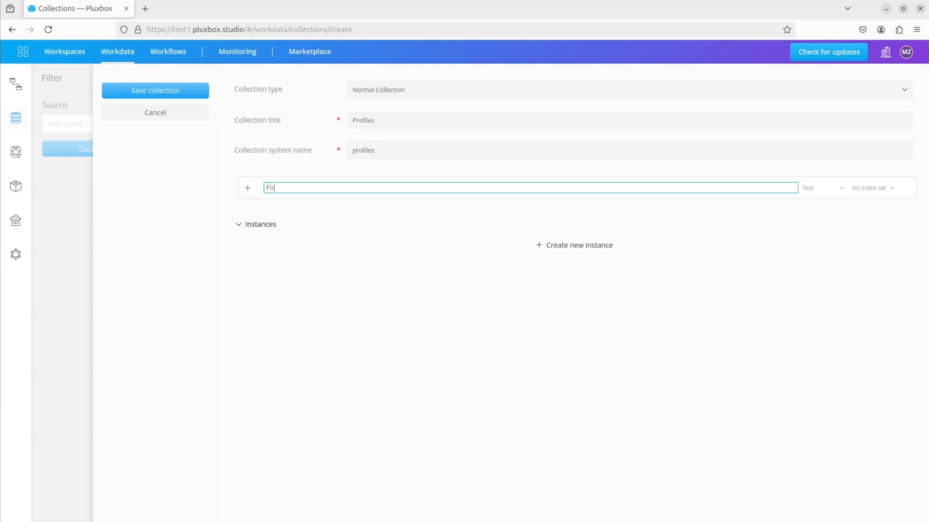
left_click(248, 189)
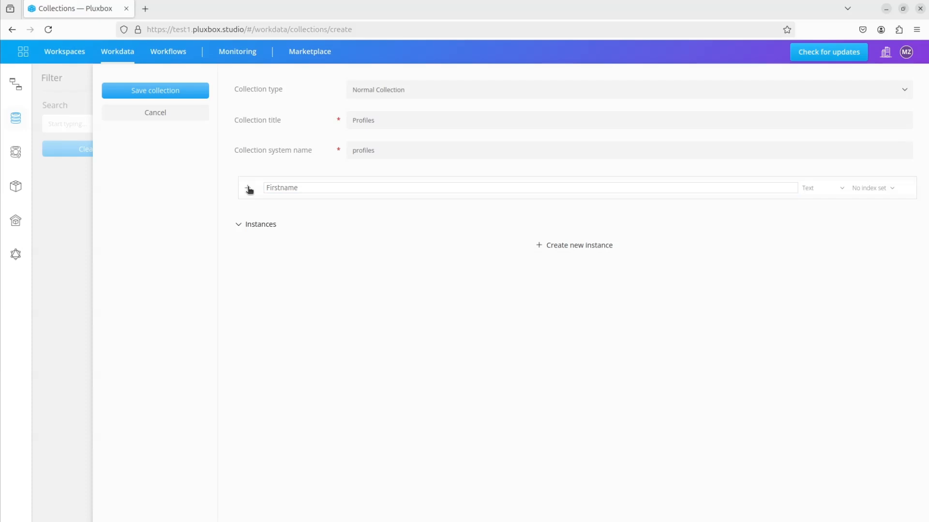
left_click(267, 203)
type("Lastname")
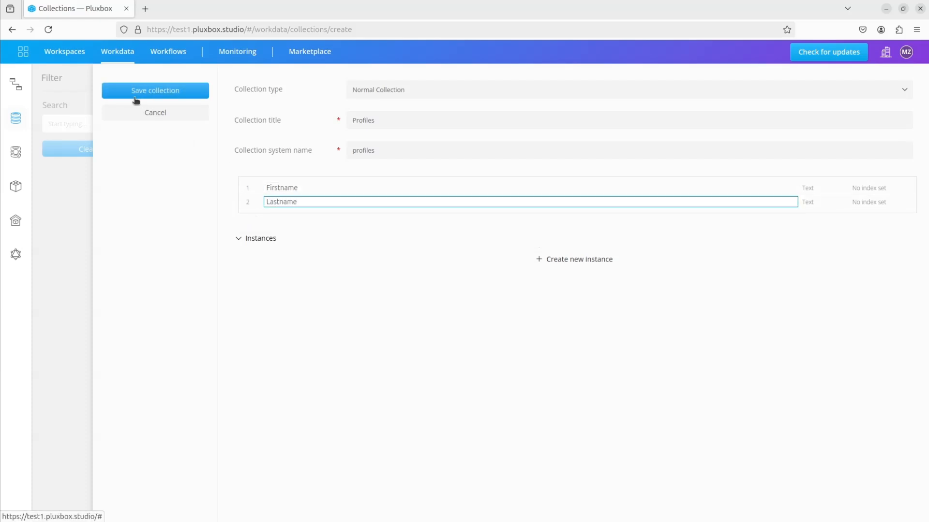
left_click(152, 93)
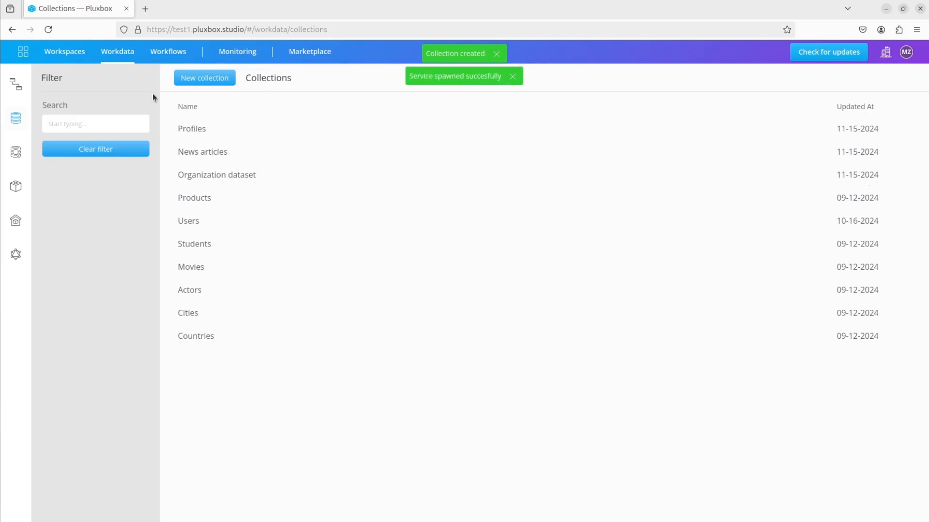
left_click(17, 154)
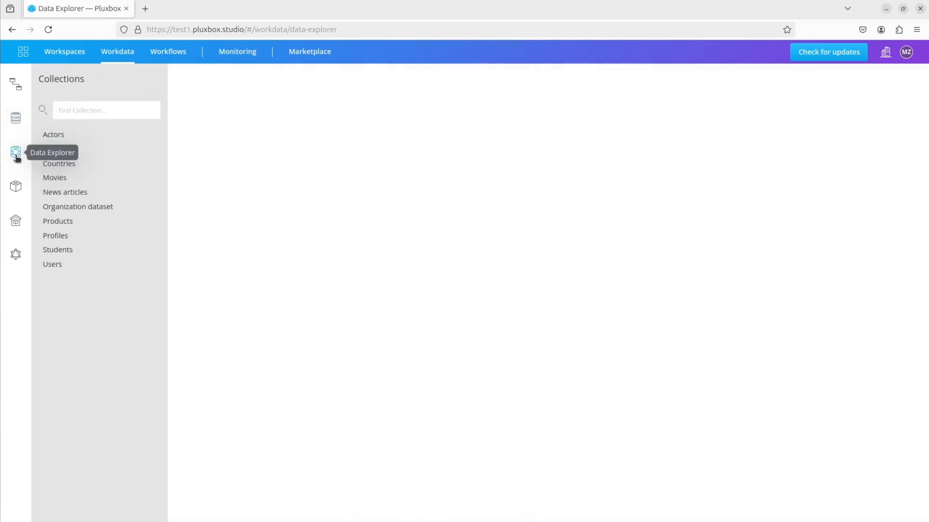
left_click(55, 240)
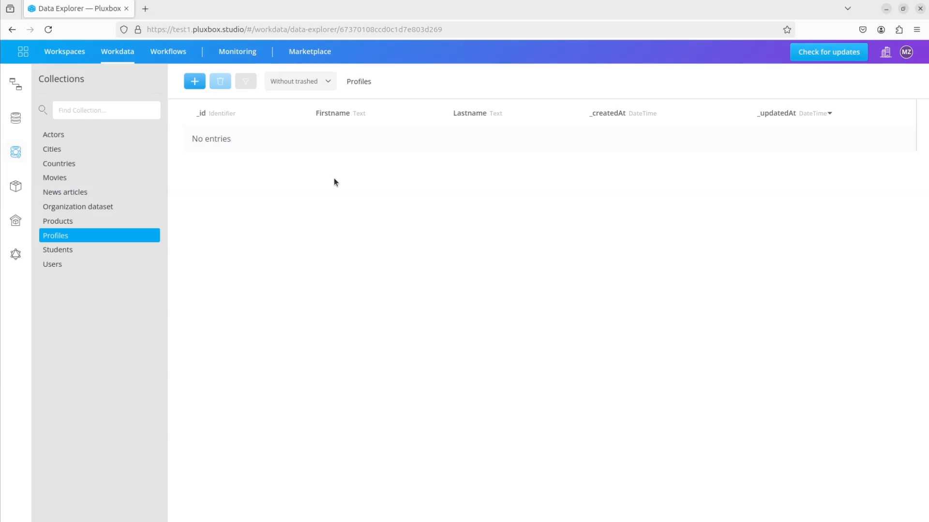
- Create a workspace named Form and open it in the editor
left_click(68, 52)
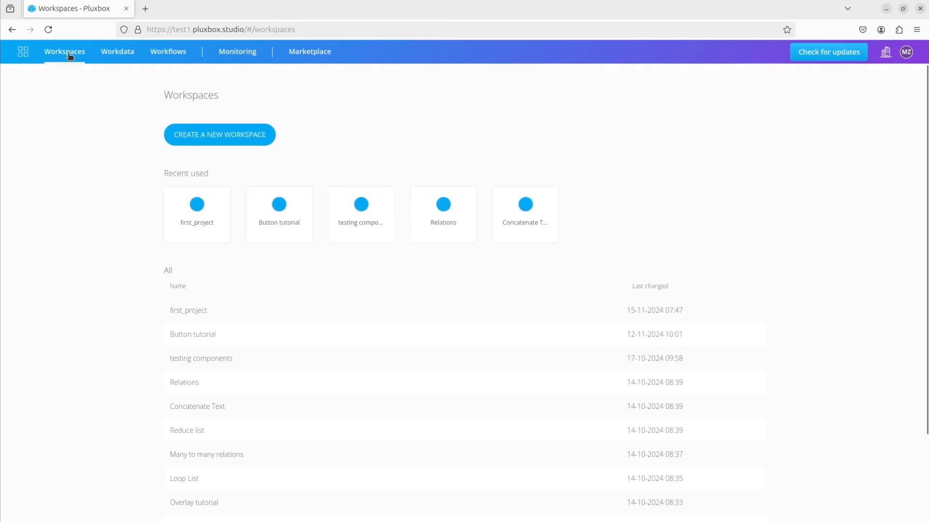
left_click(236, 127)
left_click(366, 278)
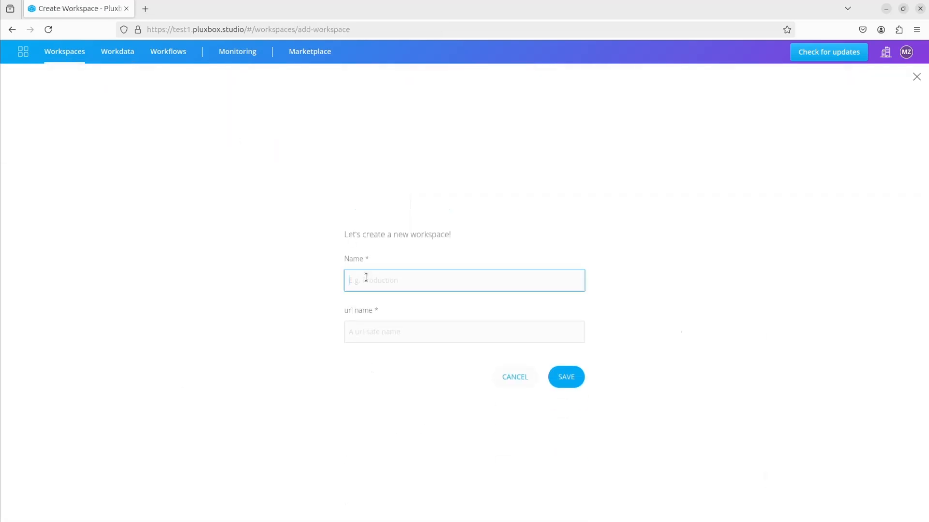
type("Form")
left_click(565, 377)
left_click(218, 234)
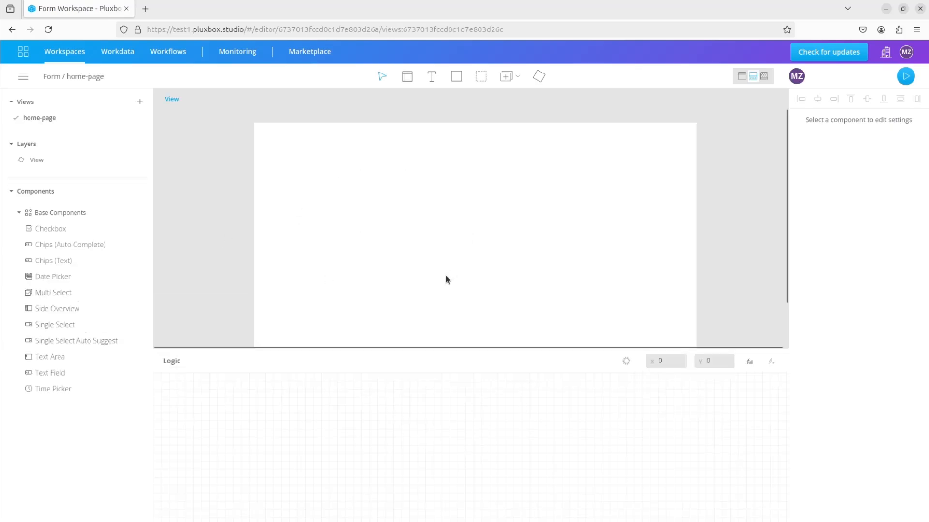
- Place a text field on the form page labelled First name
left_click_drag(57, 373, 378, 184)
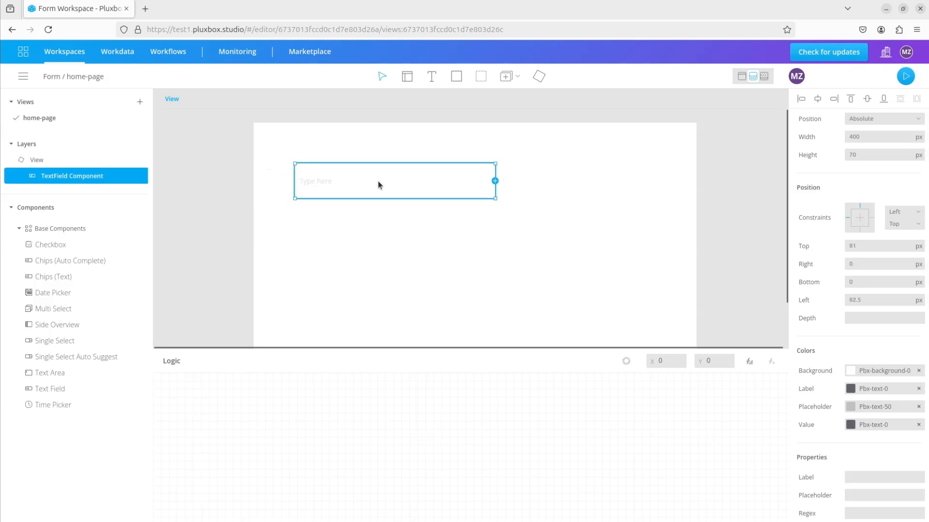
left_click(863, 476)
type("First name")
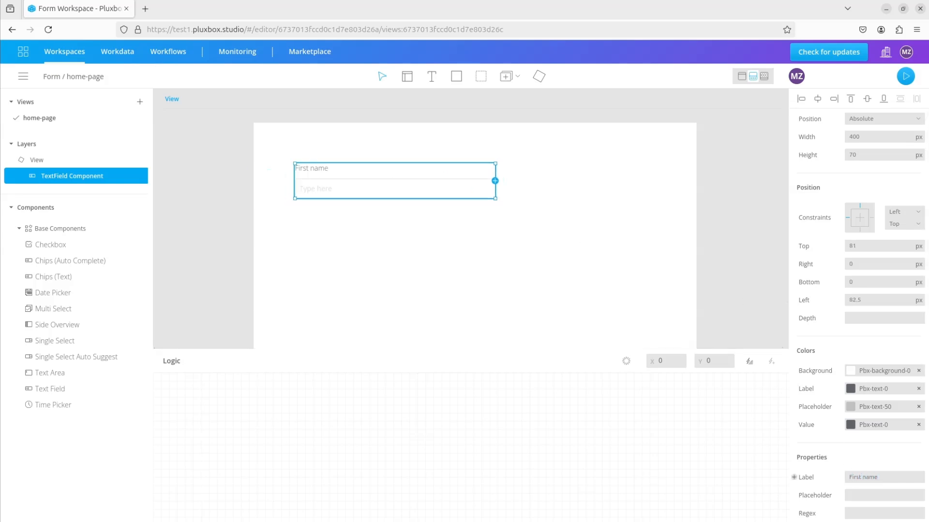
left_click(649, 306)
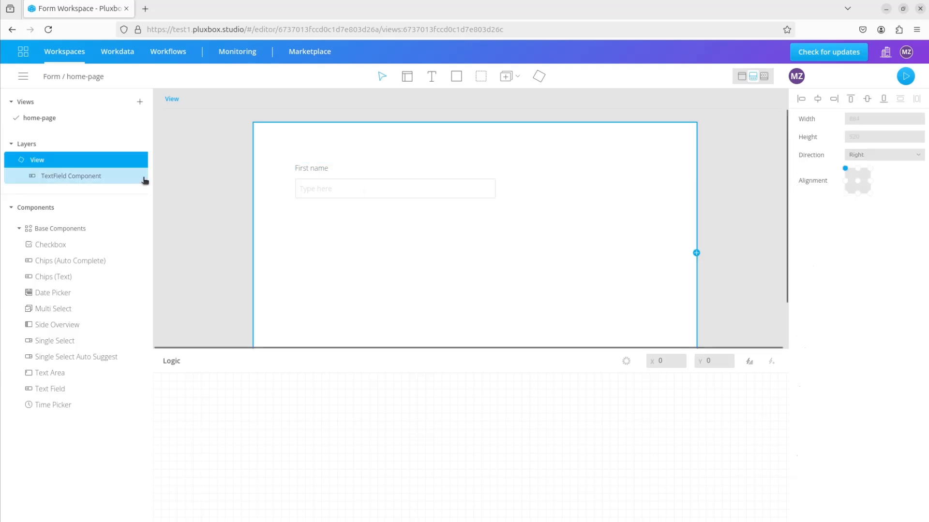
- Duplicate the First name field below itself and relabel the copy Last name
left_click(96, 177)
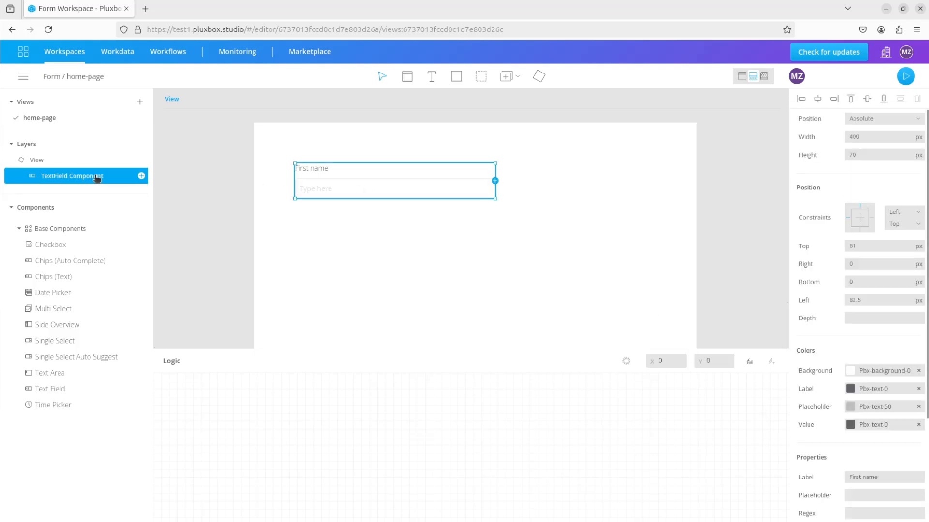
key("ctrl+d")
left_click_drag(316, 191, 335, 239)
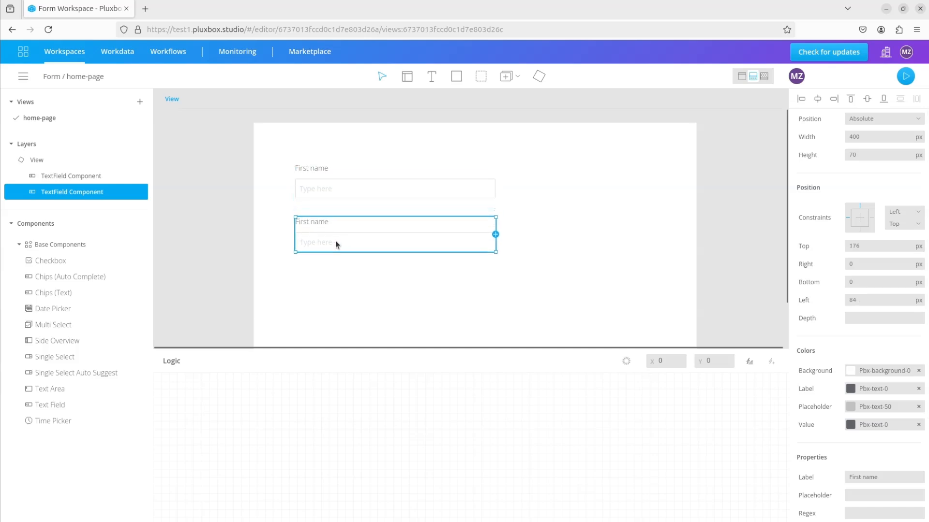
left_click_drag(861, 477, 835, 476)
type("Last")
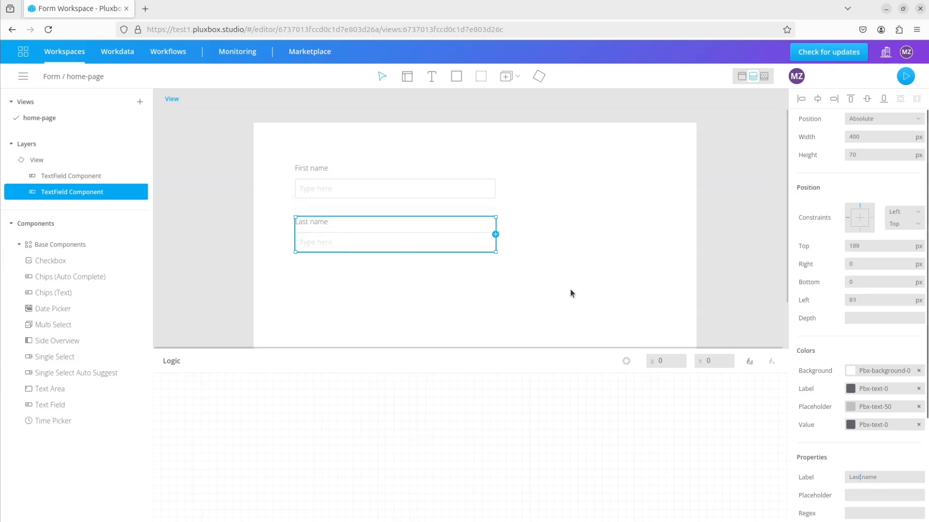
left_click(575, 296)
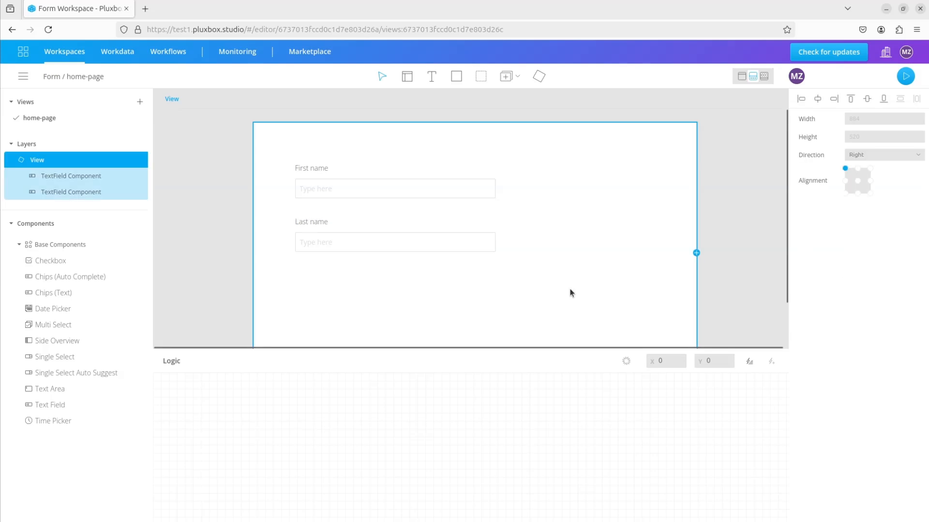
- Draw a container below the name fields with the Primary blue background
left_click(482, 81)
left_click_drag(434, 274, 494, 295)
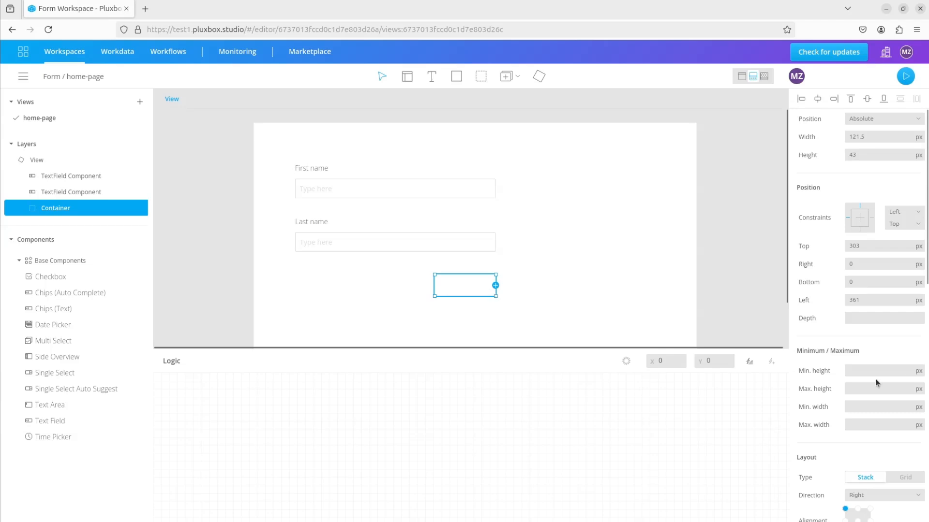
scroll(866, 414, "down", 8)
left_click(850, 319)
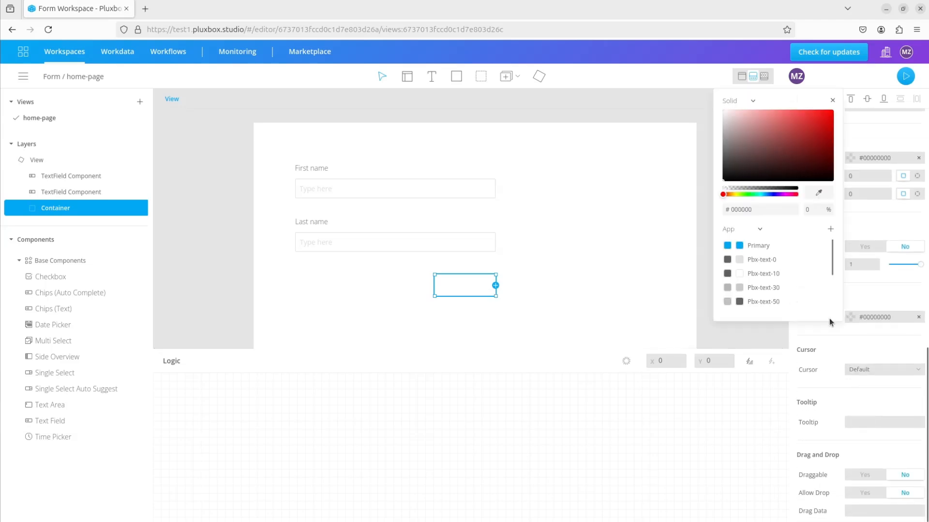
left_click(757, 248)
left_click(641, 273)
left_click(641, 271)
- Add a relatively positioned 'Send' text element nested inside the blue container
left_click(430, 76)
left_click(456, 285)
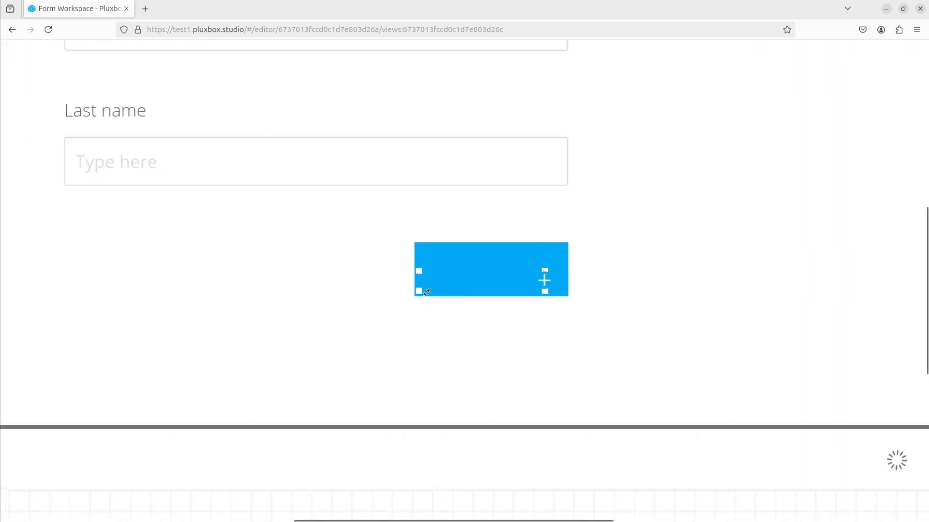
left_click_drag(433, 276, 434, 265)
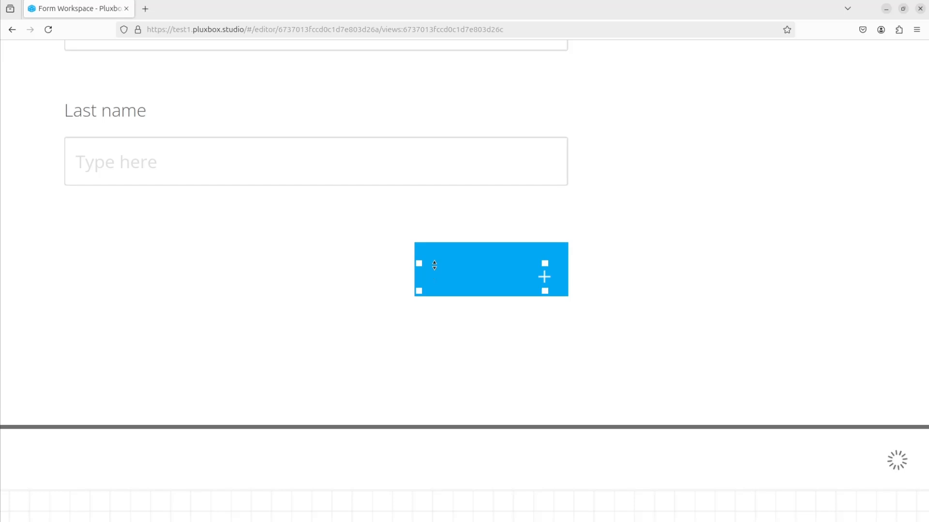
type("Send")
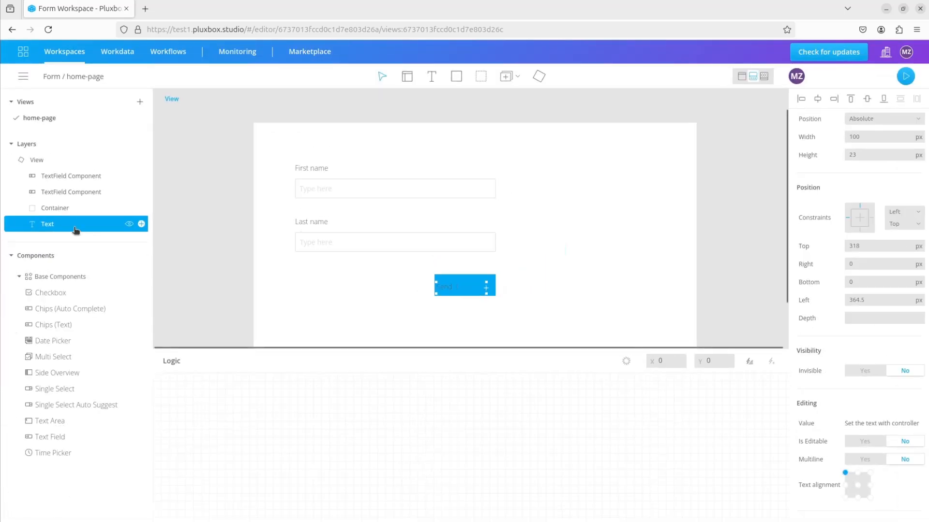
left_click_drag(75, 230, 78, 213)
left_click(72, 226)
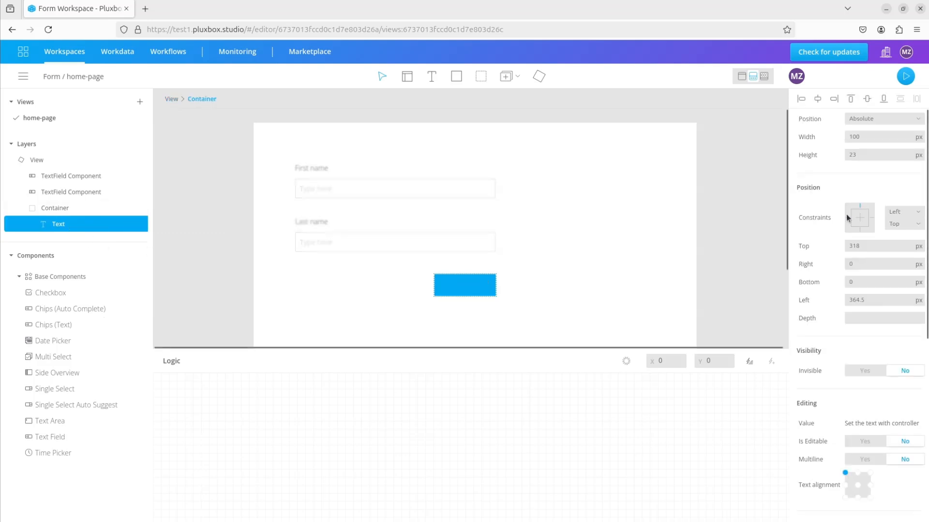
left_click(874, 124)
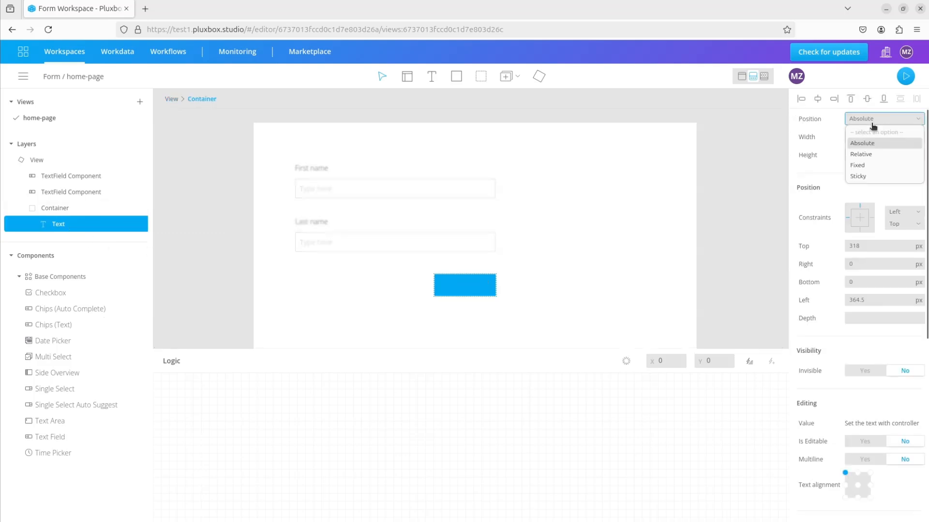
left_click(876, 157)
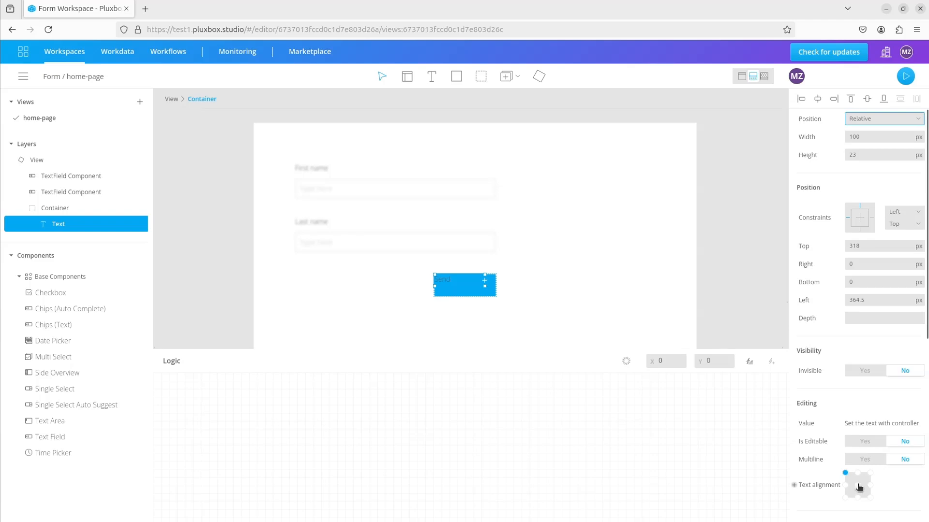
- Centre the Send label inside its button container
left_click(78, 209)
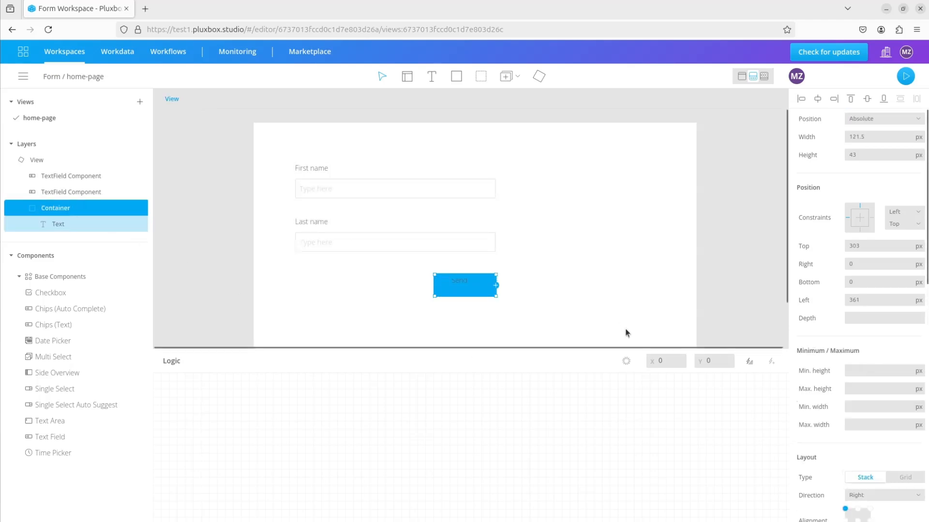
scroll(850, 411, "down", 3)
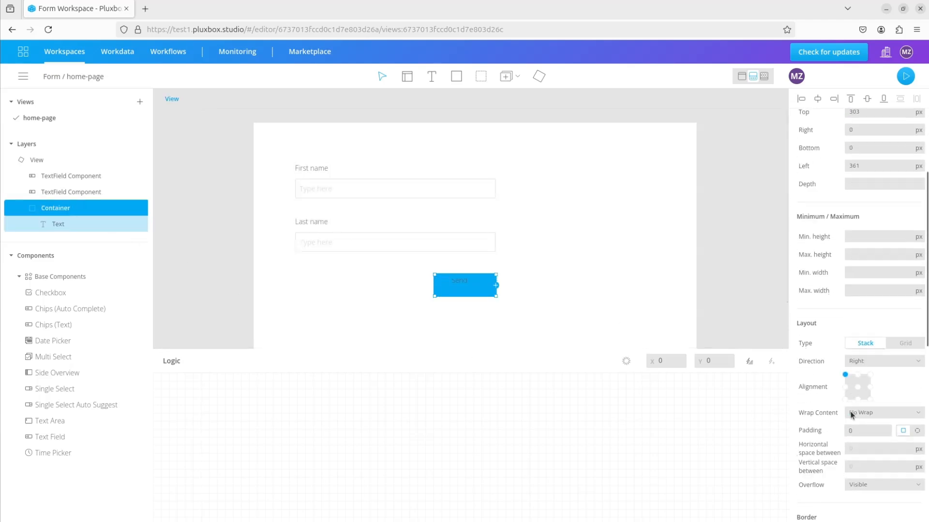
left_click(858, 388)
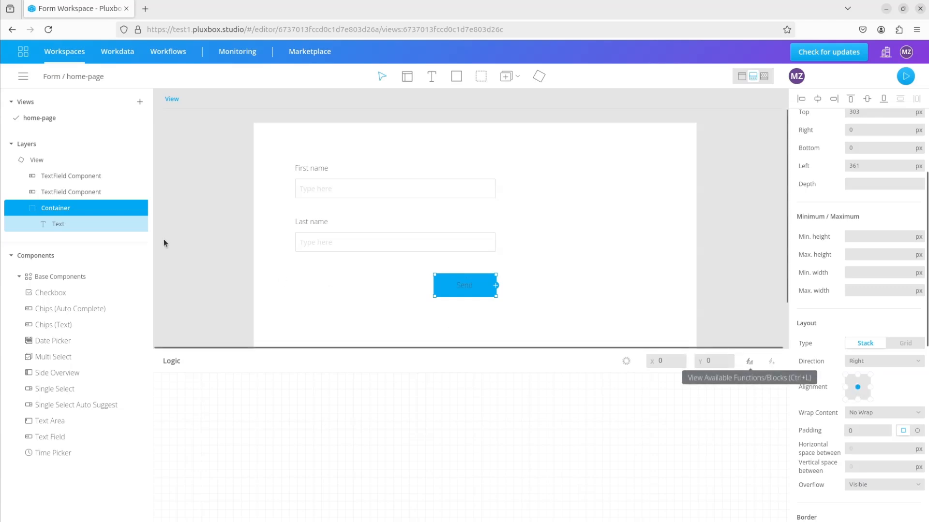
- Make the Send text white and bold
left_click(117, 231)
scroll(854, 385, "down", 6)
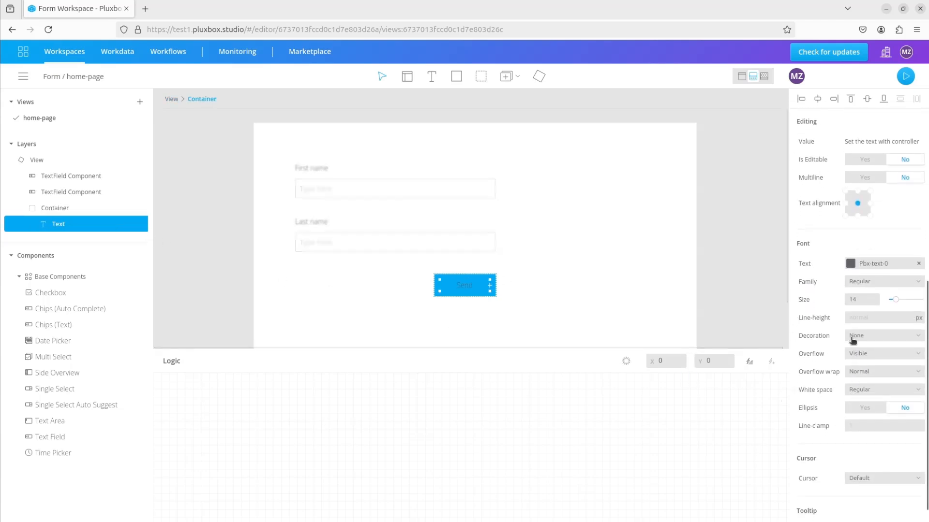
left_click(851, 244)
left_click_drag(733, 303, 711, 266)
left_click(707, 249)
left_click(866, 262)
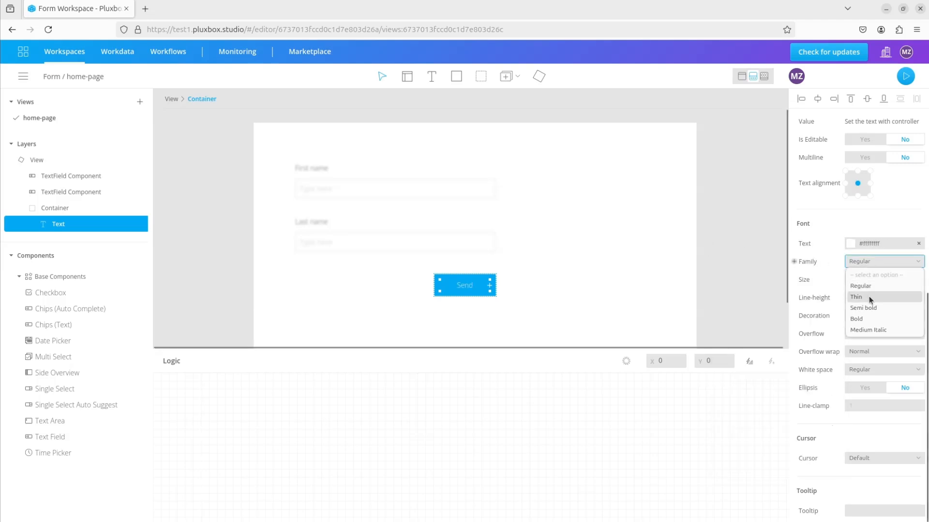
left_click(870, 320)
left_click(740, 278)
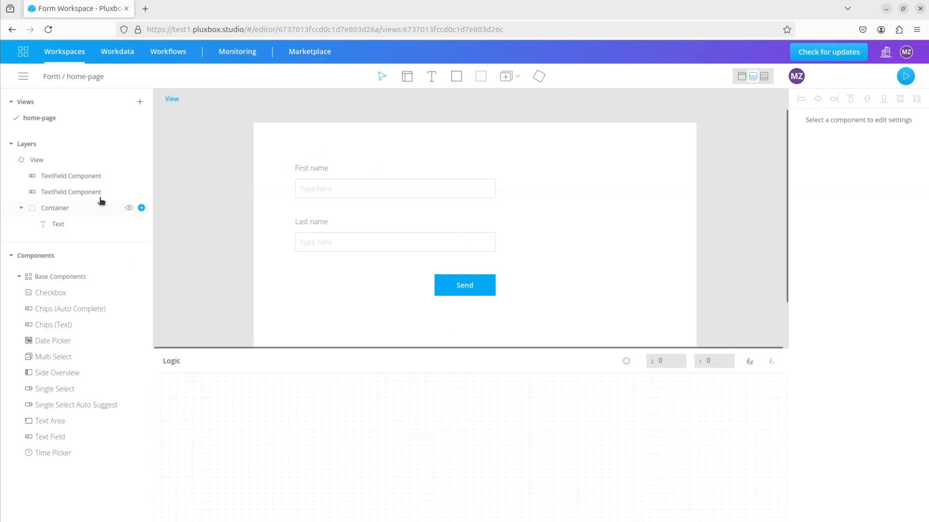
- Add an On Change event for First name feeding a Buffer block's Value
left_click(85, 180)
left_click(141, 175)
left_click(165, 179)
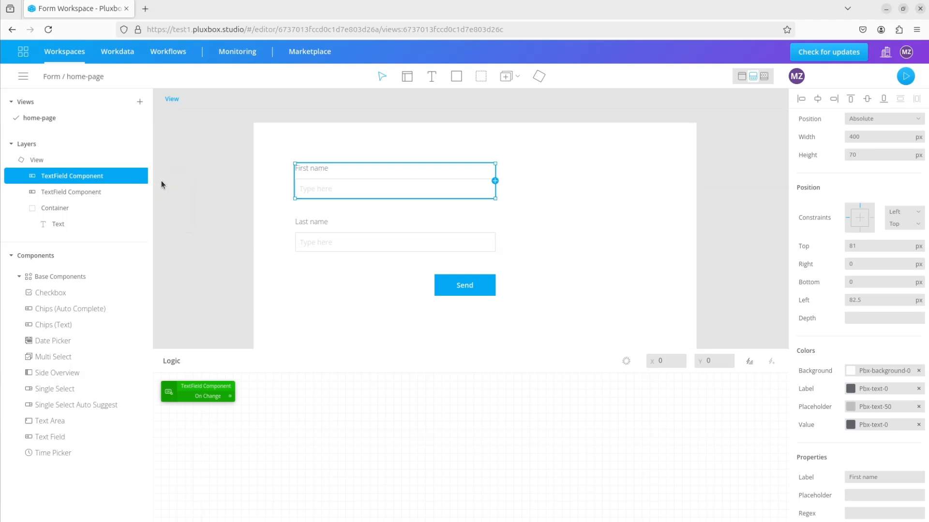
left_click_drag(185, 393, 222, 419)
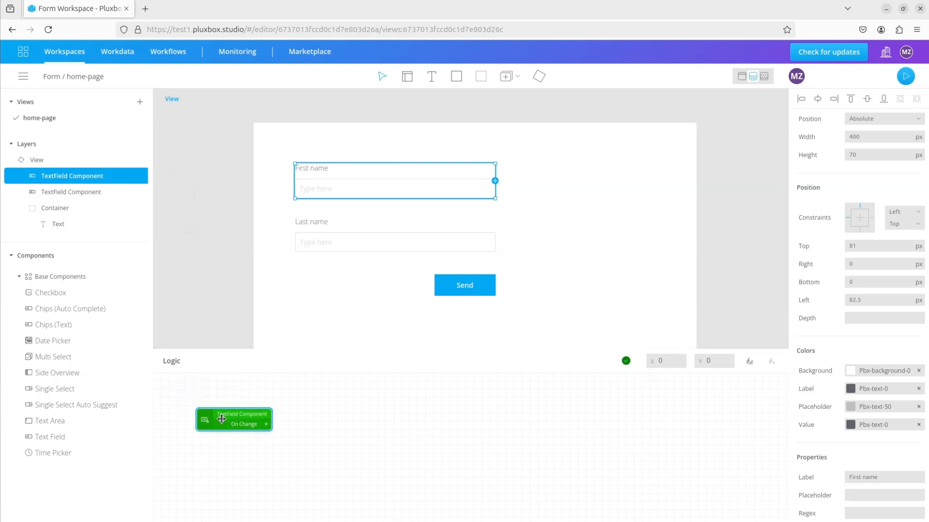
left_click(750, 361)
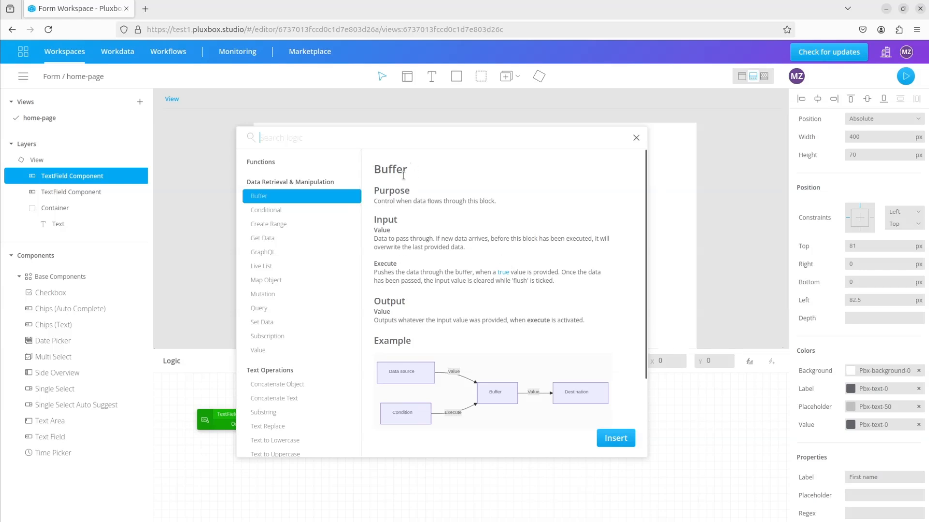
left_click(600, 433)
left_click_drag(230, 399, 367, 427)
left_click_drag(301, 436, 302, 432)
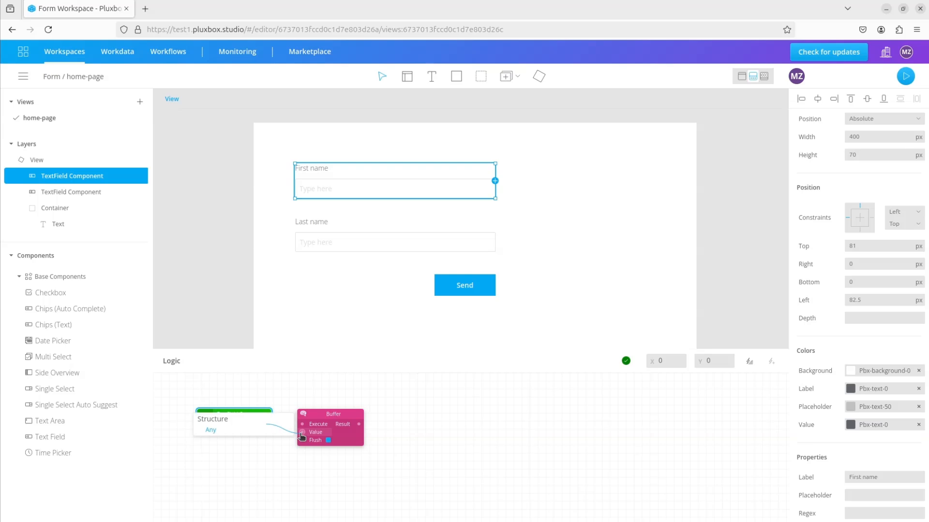
left_click(330, 442)
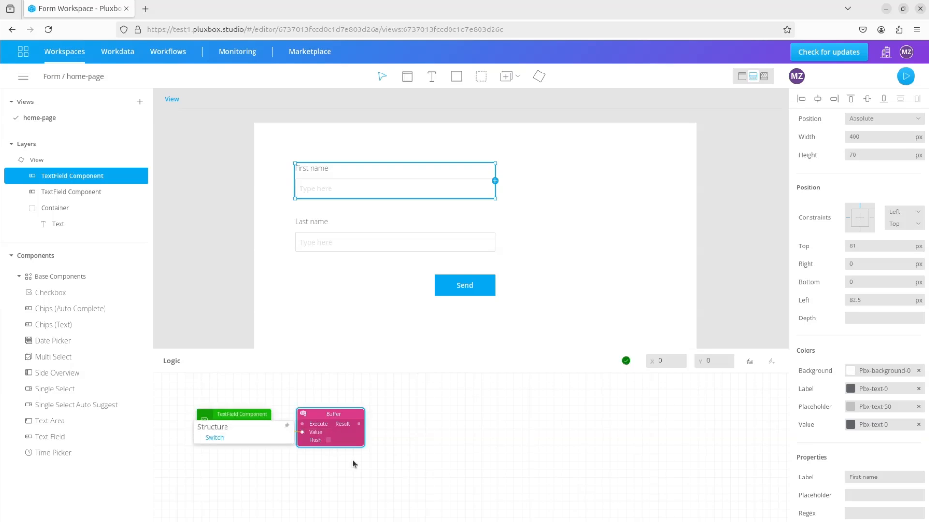
left_click(368, 482)
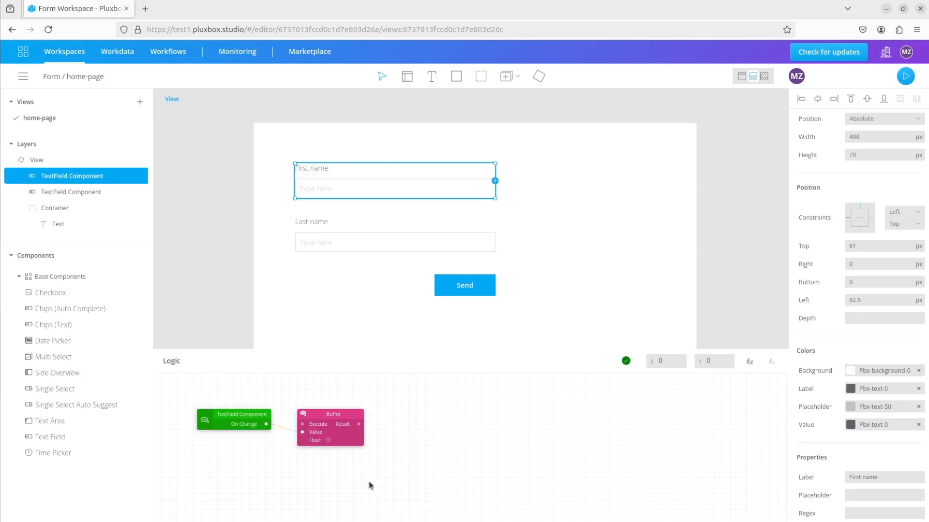
- Add a Click event for the Send button container
left_click(55, 211)
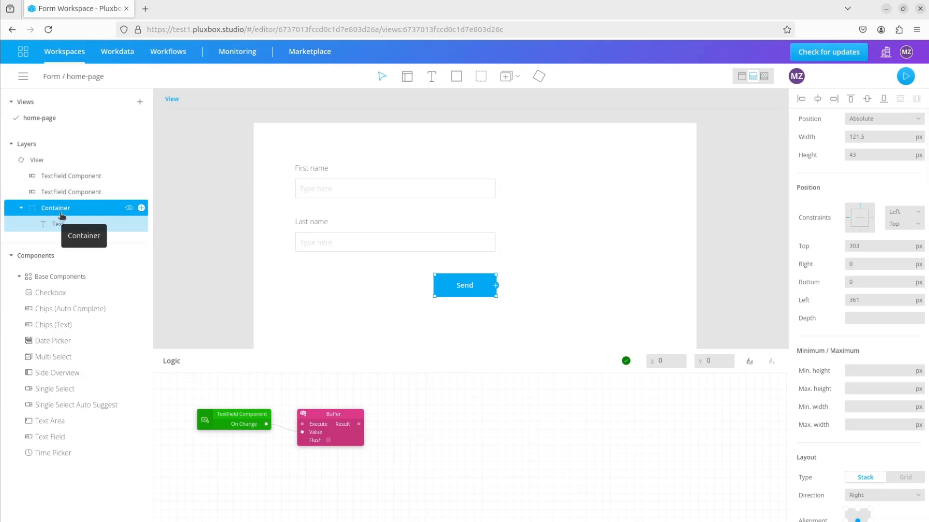
left_click(143, 210)
left_click(161, 210)
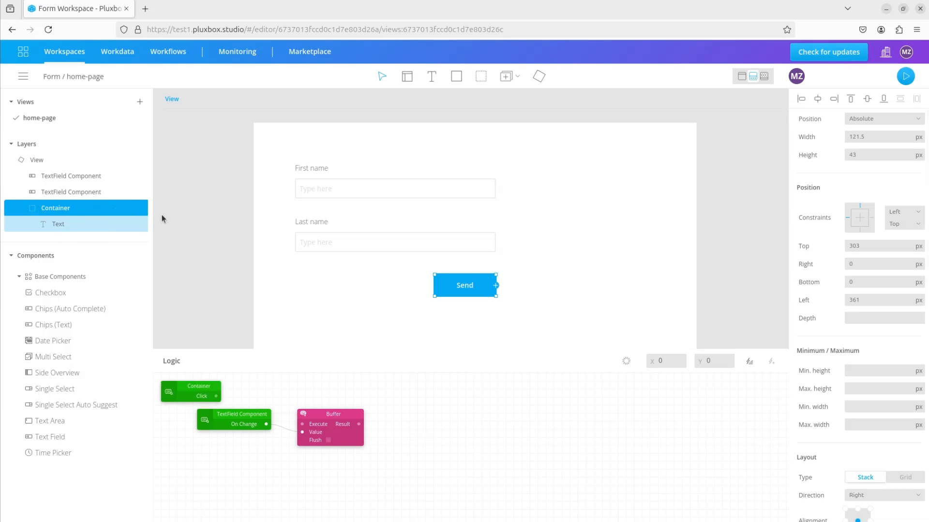
left_click_drag(178, 393, 304, 428)
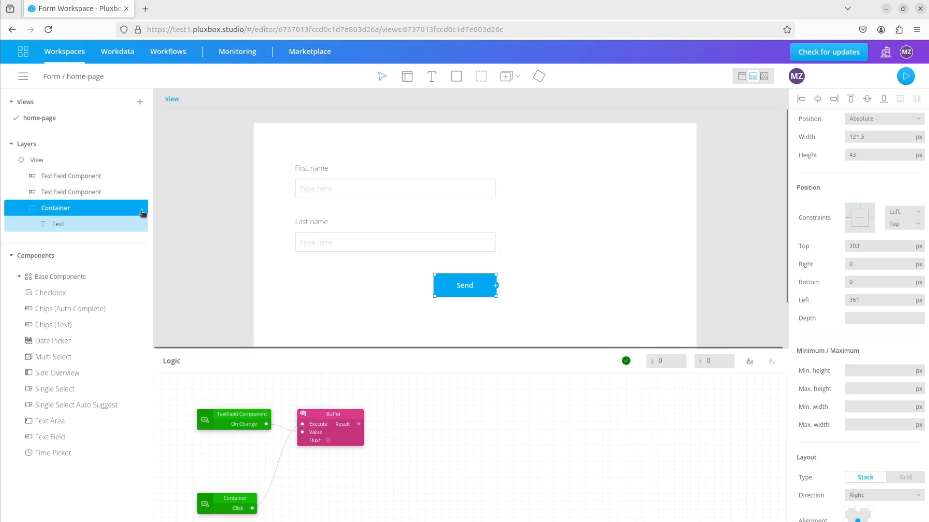
- Feed a Last name On Change event into a second Buffer, released by the Send click
left_click(100, 192)
left_click(142, 192)
left_click(162, 194)
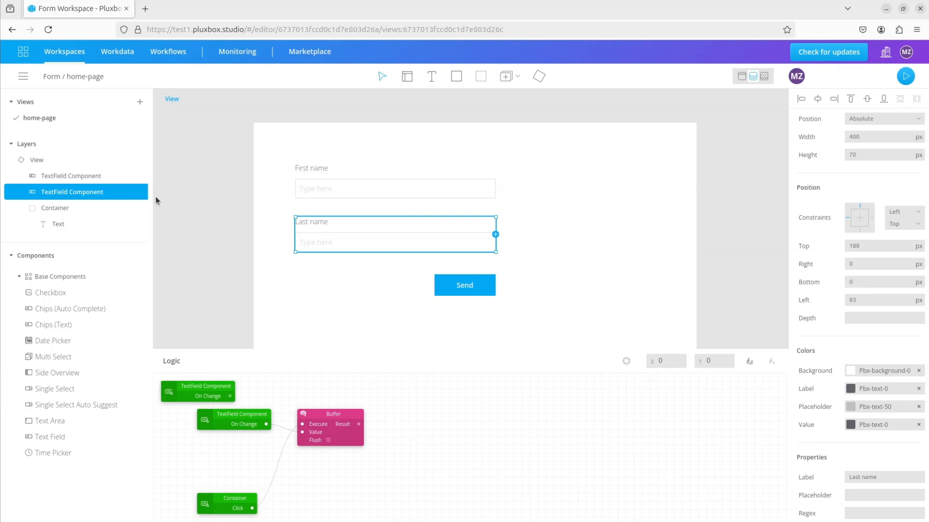
left_click_drag(186, 391, 219, 453)
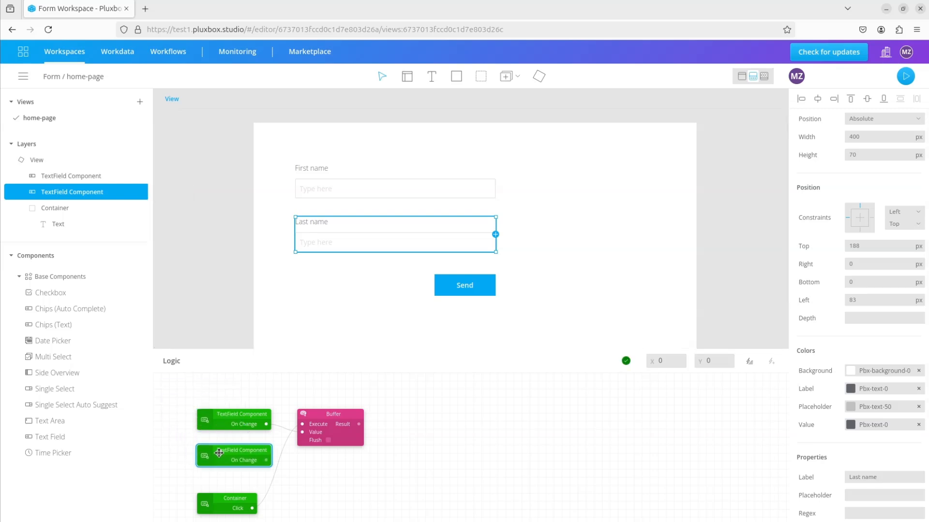
left_click(749, 361)
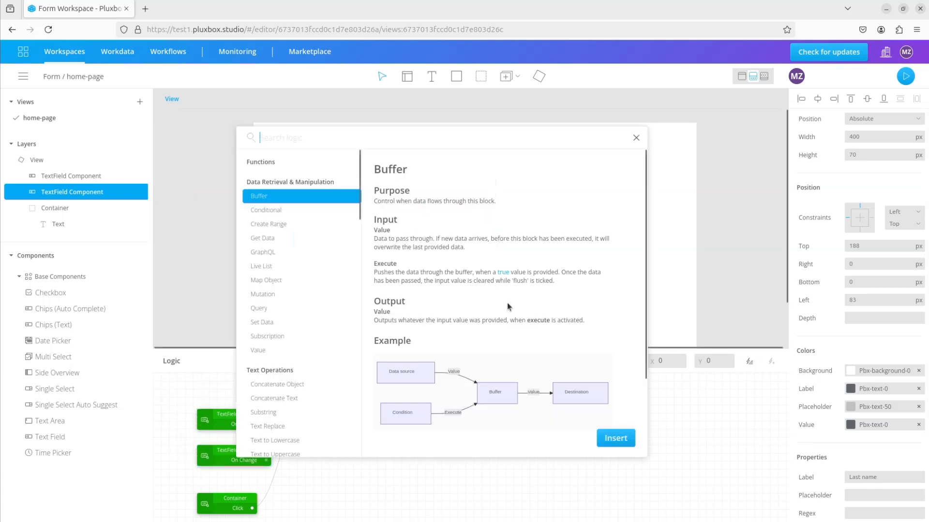
left_click(616, 438)
left_click_drag(199, 391, 335, 470)
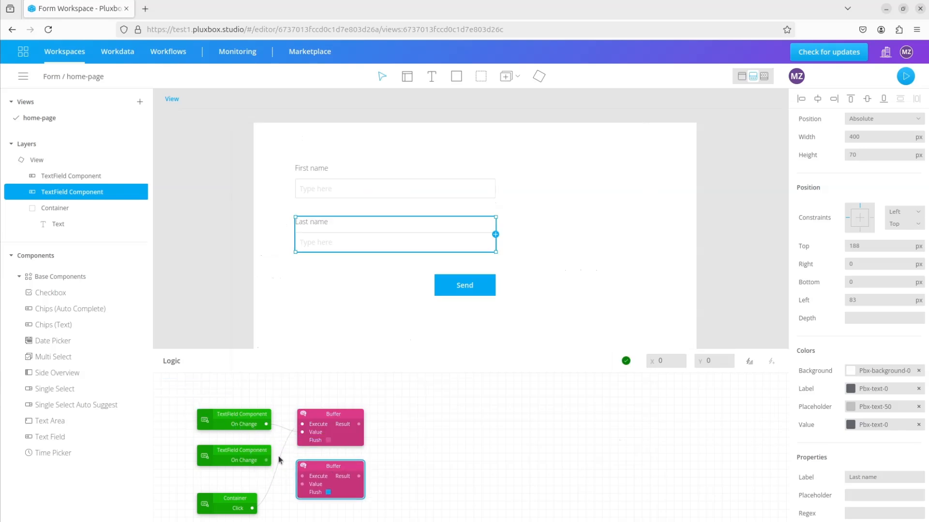
left_click_drag(267, 463, 303, 488)
left_click_drag(252, 509, 302, 477)
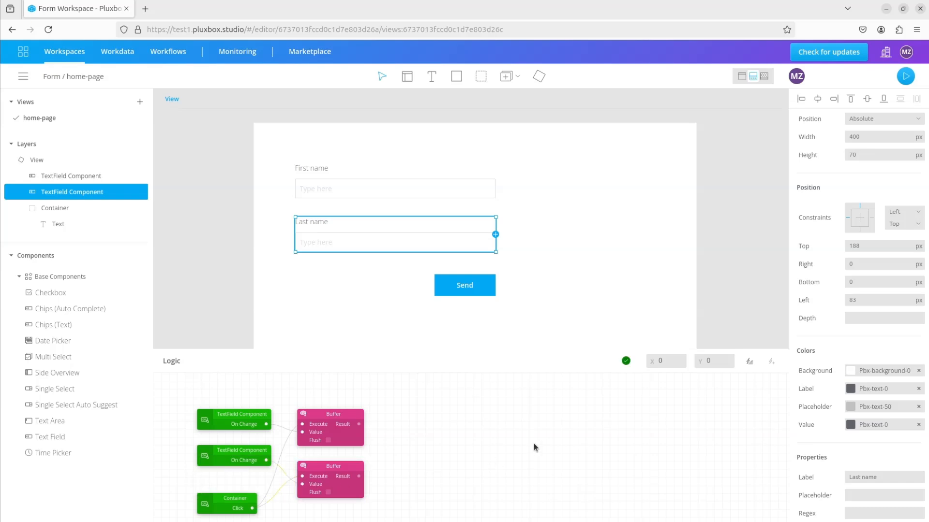
- Add a Set Data block fed by the First name Buffer, with path Firstname
left_click(749, 363)
type("set")
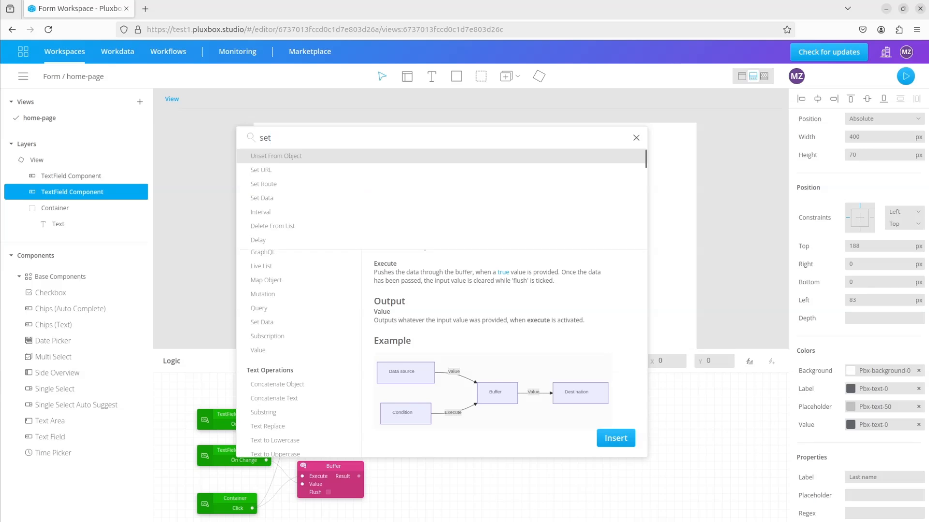
left_click(271, 198)
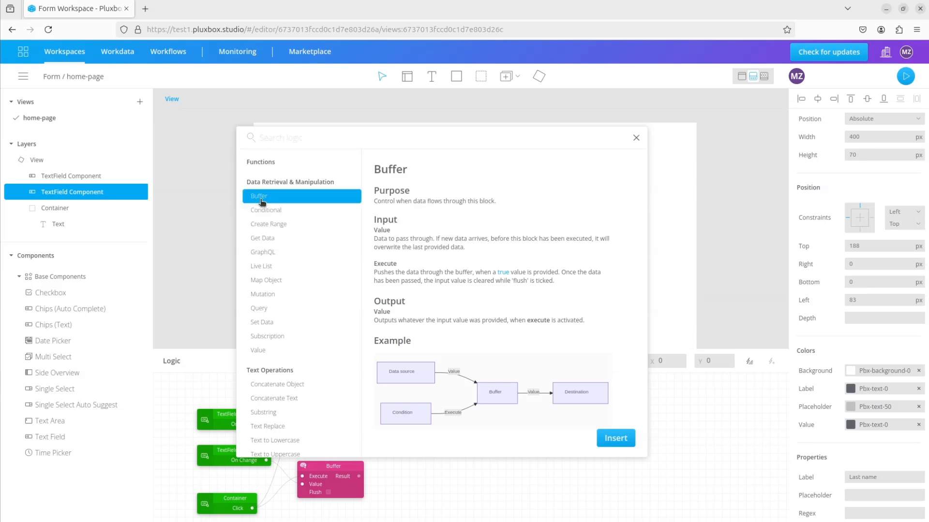
left_click(616, 438)
left_click_drag(216, 386, 456, 423)
left_click(360, 425)
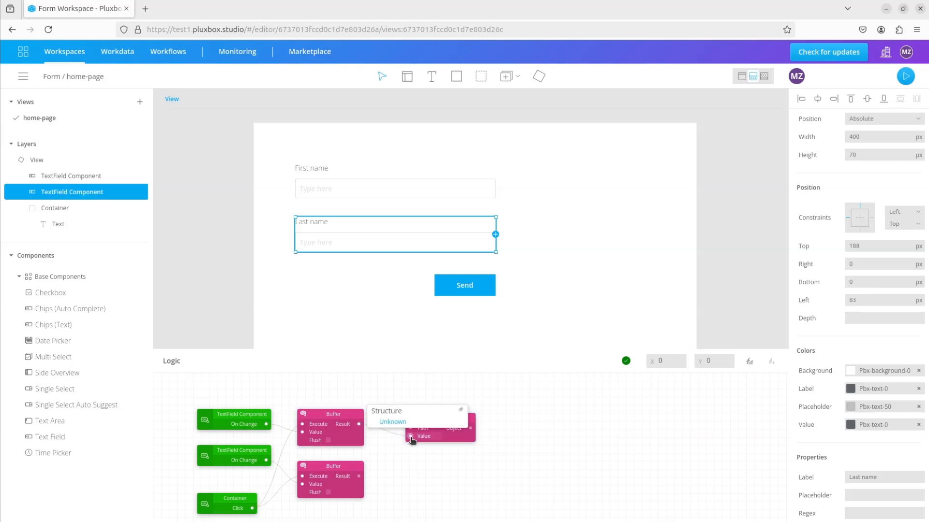
left_click_drag(411, 440, 412, 440)
left_click(438, 427)
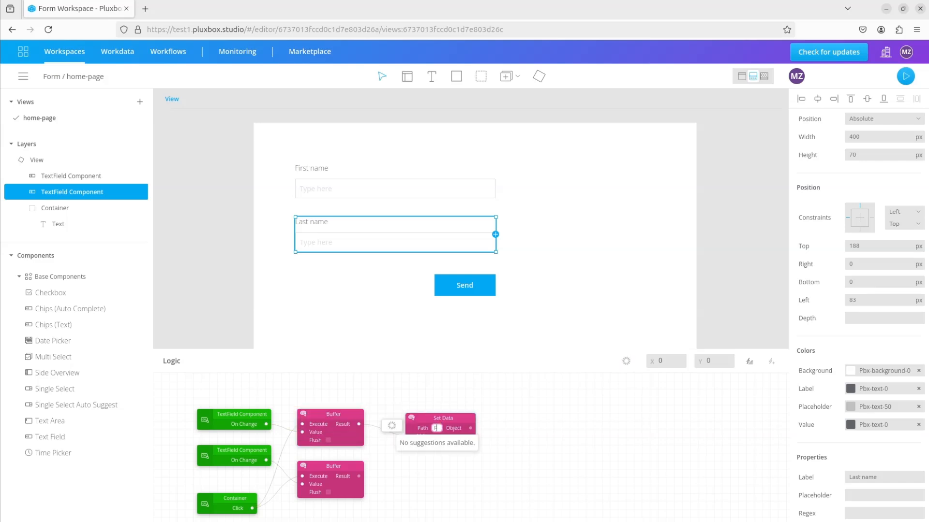
type("Firstname")
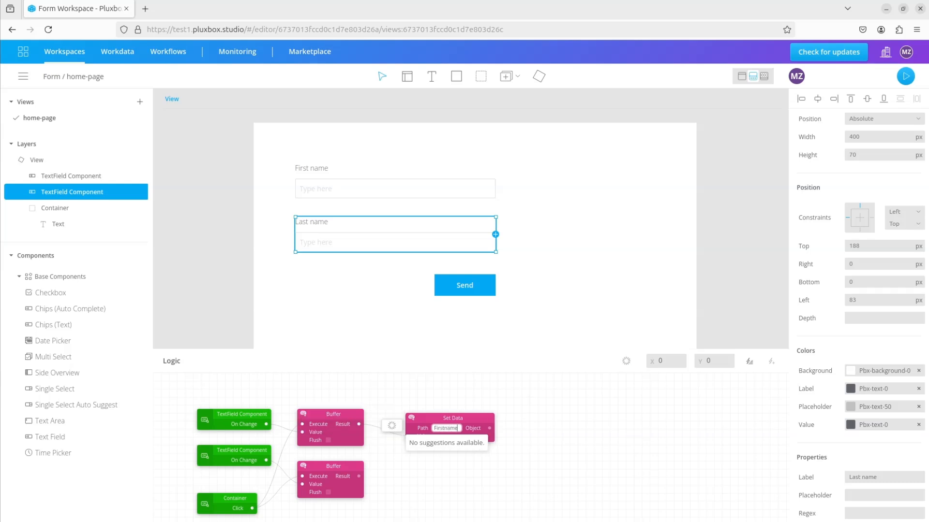
left_click(437, 478)
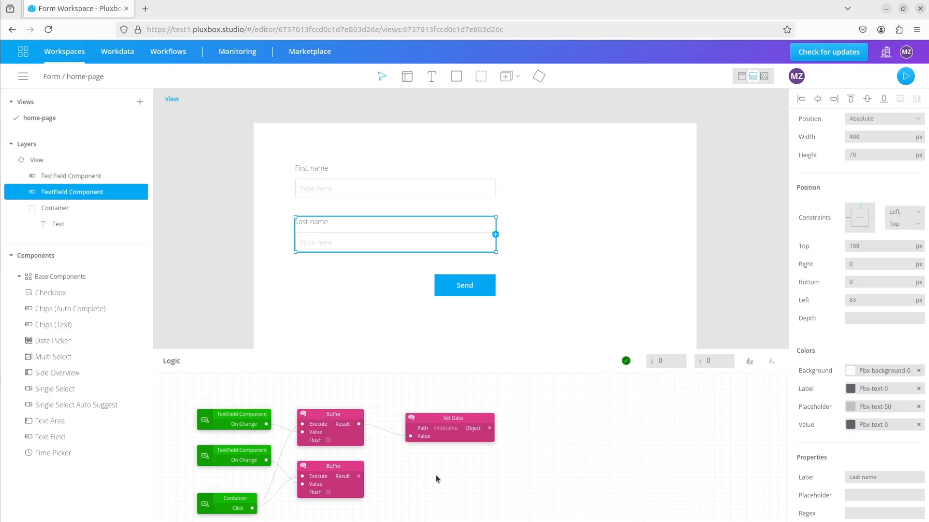
- Add a second Set Data block fed by the lower Buffer, with path Lastname
left_click(750, 361)
type("set data")
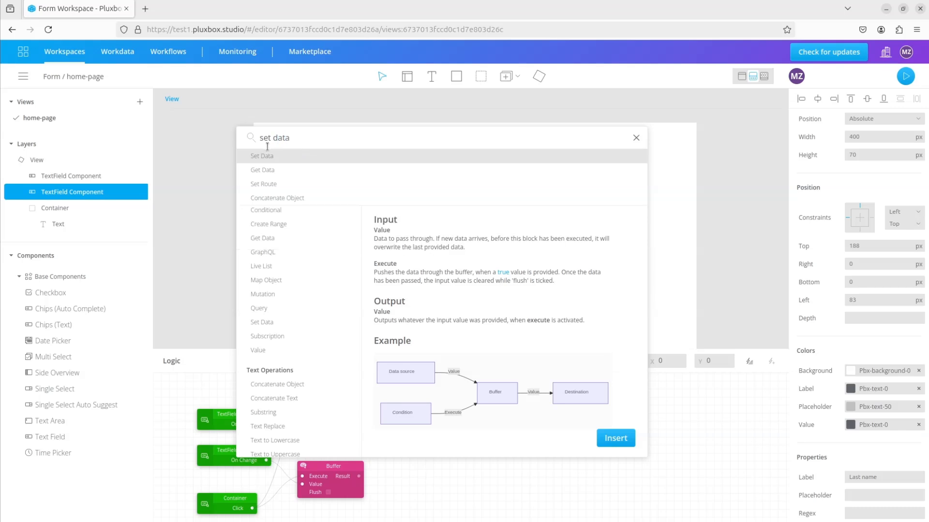
left_click(268, 157)
left_click(615, 438)
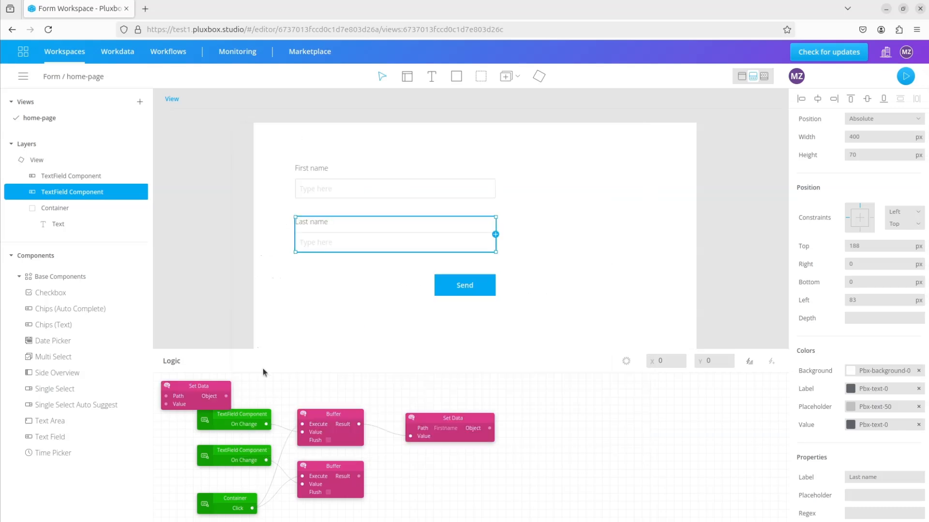
left_click_drag(200, 390, 446, 482)
left_click_drag(359, 476, 410, 496)
type("Lastname")
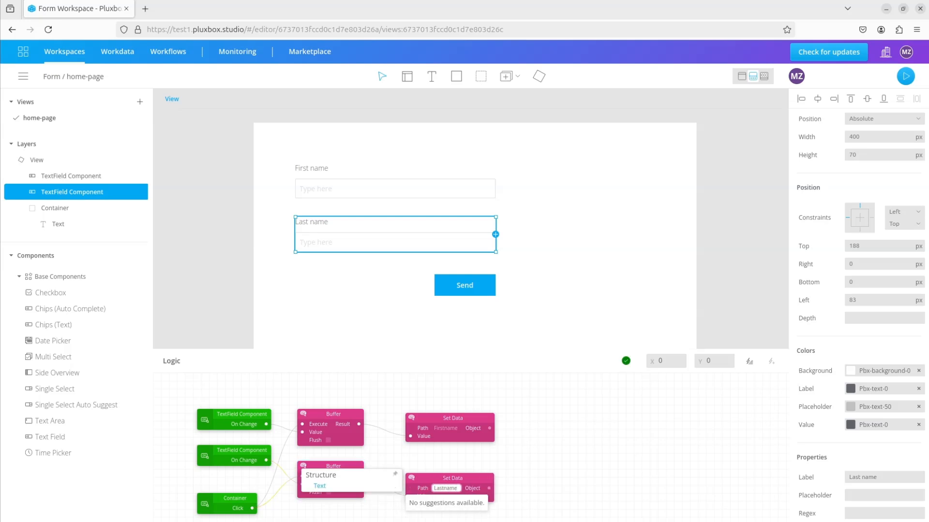
left_click(749, 360)
- Add a Concatenate Object block combining both Set Data outputs
type("con")
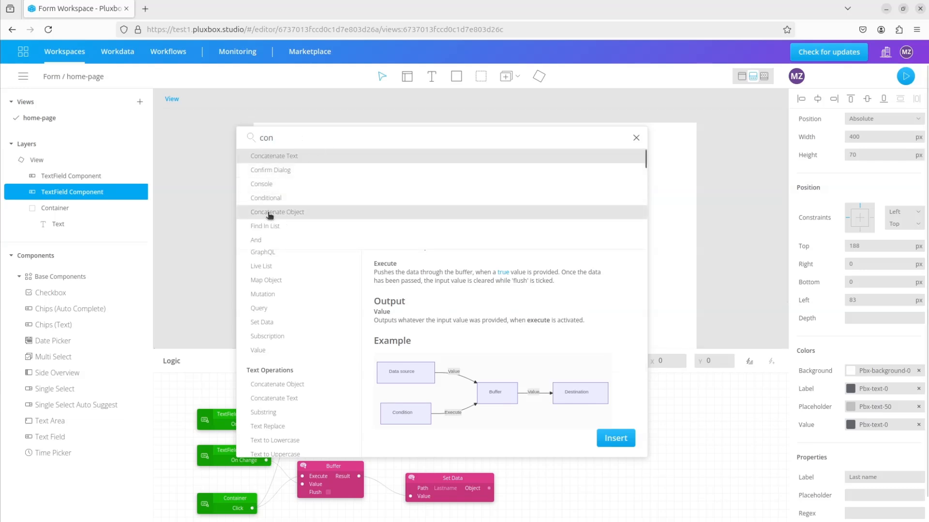
left_click(269, 212)
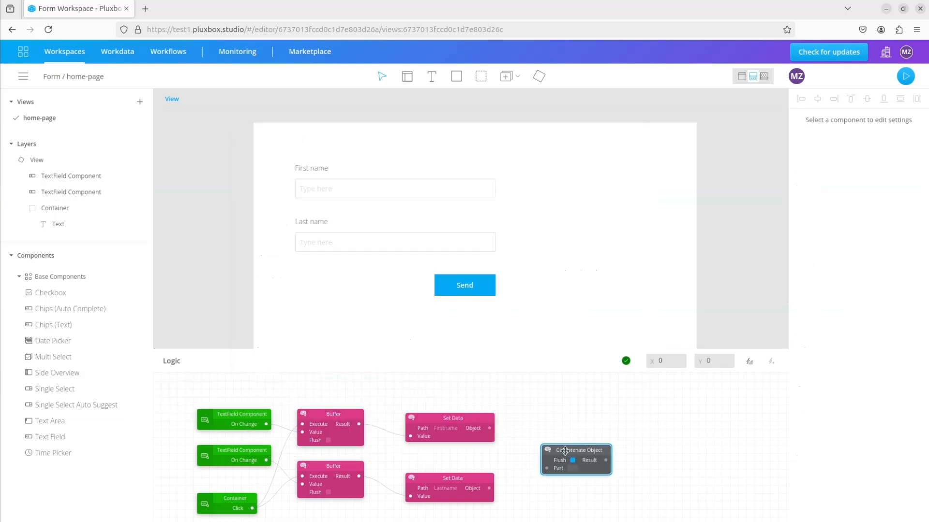
left_click_drag(486, 427, 547, 468)
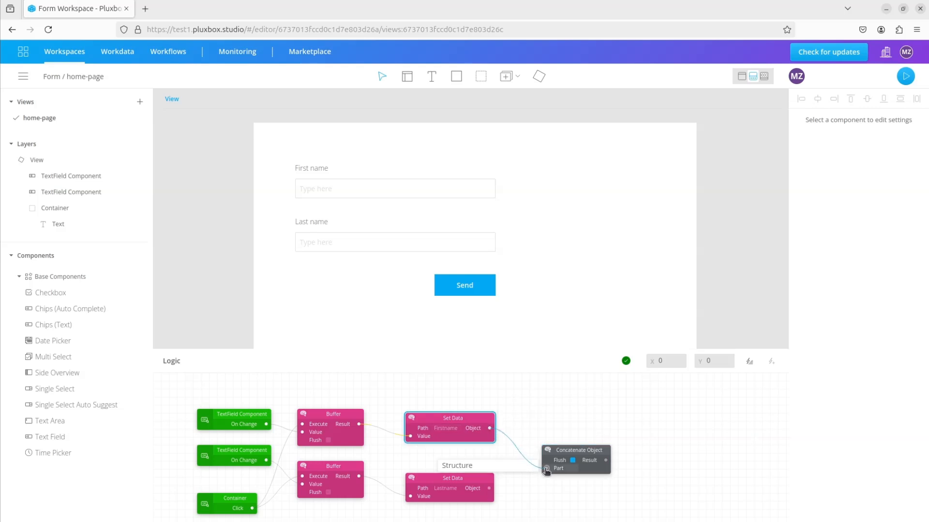
left_click_drag(490, 489, 547, 476)
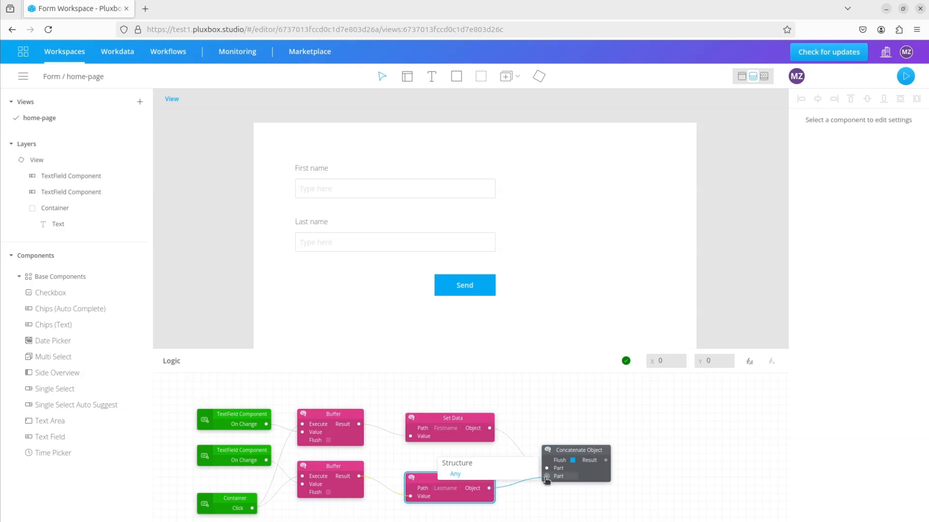
left_click(572, 462)
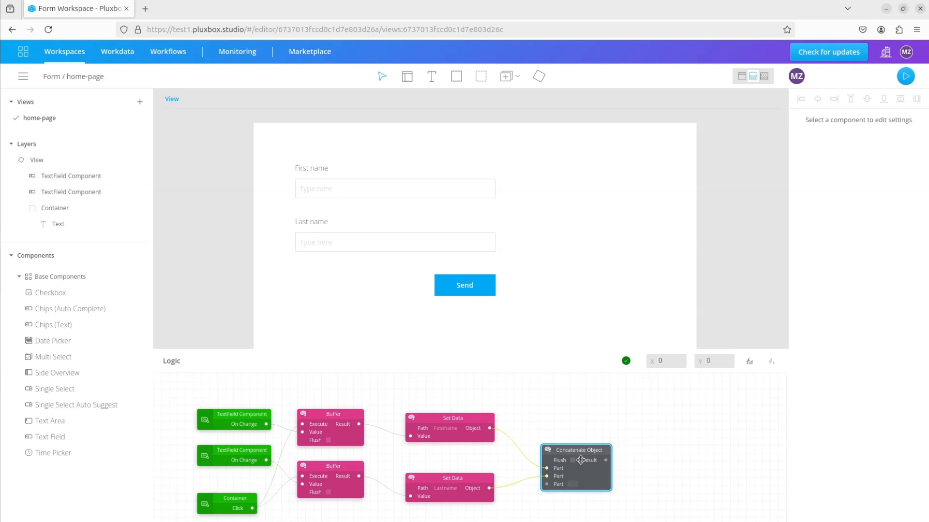
- Insert a Profiles create mutation block fed by the Concatenate Object result
left_click(750, 362)
left_click(267, 296)
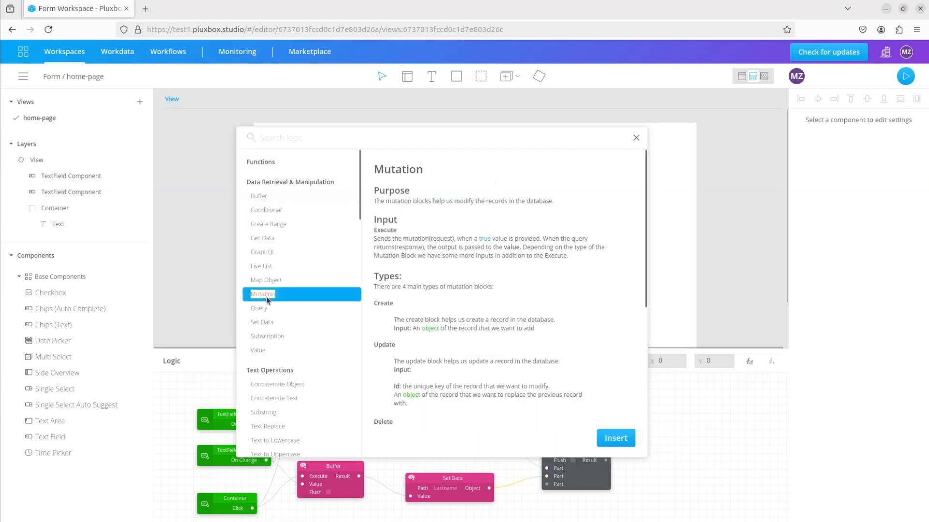
left_click(268, 298)
left_click(266, 176)
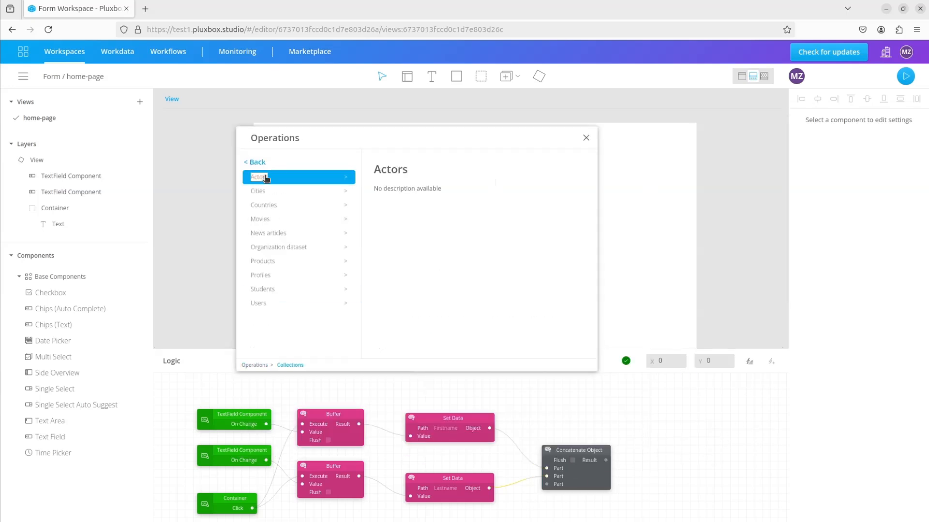
left_click(265, 275)
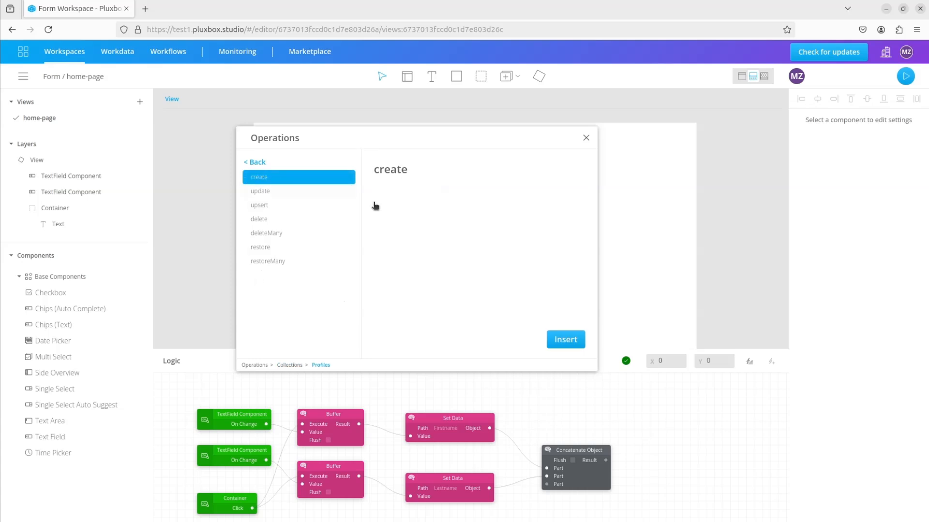
left_click(565, 340)
left_click_drag(205, 389, 672, 456)
left_click_drag(607, 461, 635, 476)
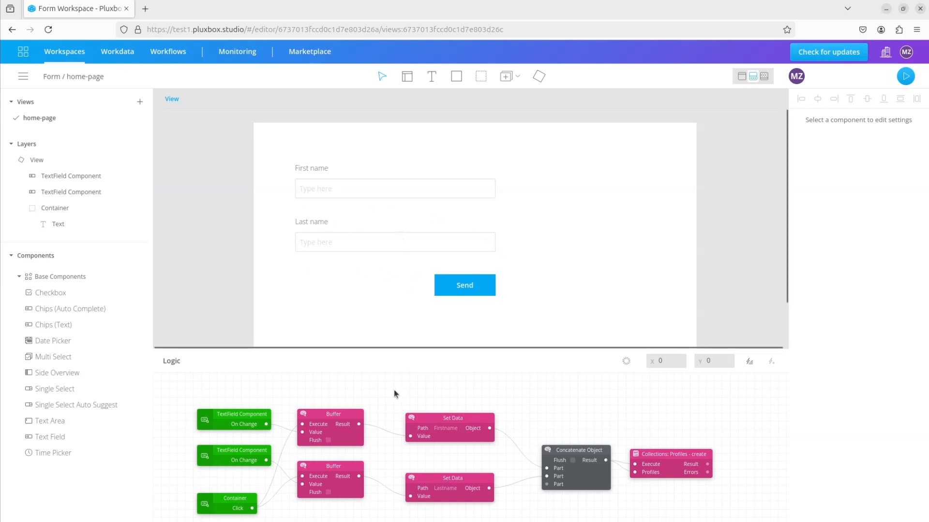
- Add a View Load event to the logic
left_click(142, 160)
left_click(157, 166)
left_click_drag(193, 391, 229, 387)
- Expand the logic canvas and add a Value block triggered by View Load
left_click(763, 76)
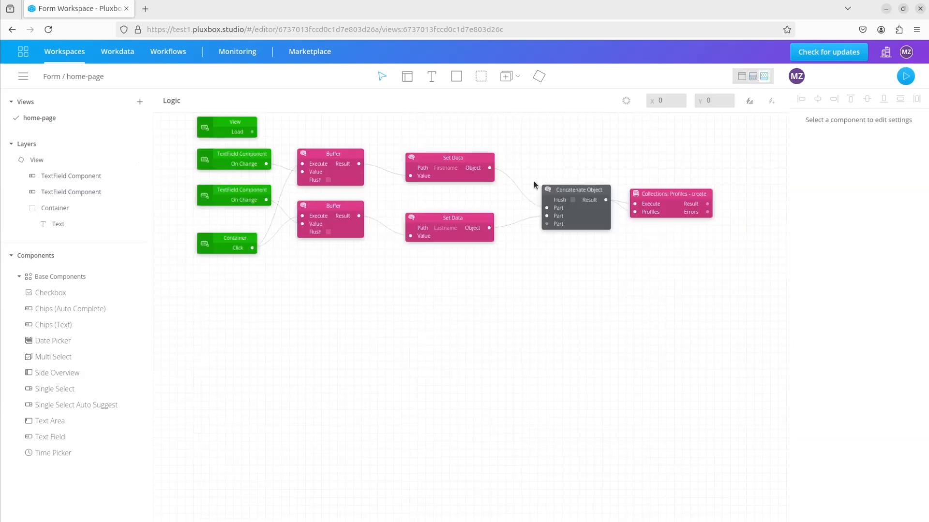
scroll(280, 144, "up", 1)
left_click_drag(279, 144, 272, 214)
scroll(282, 247, "up", 2)
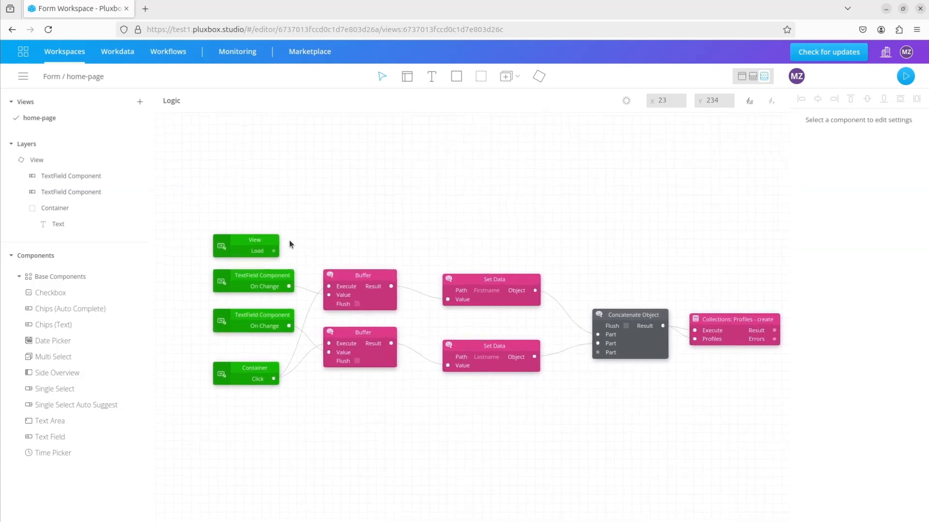
left_click(748, 100)
type("value")
left_click(615, 439)
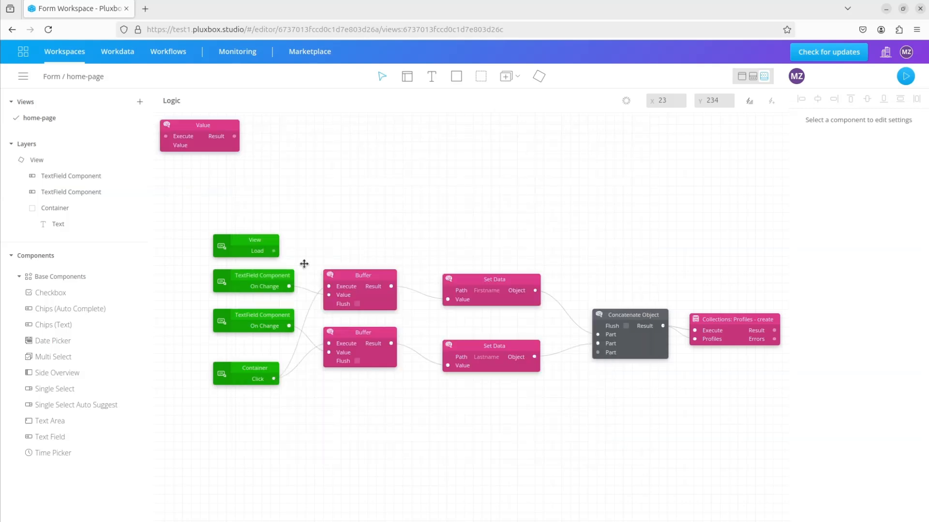
left_click_drag(206, 126, 372, 223)
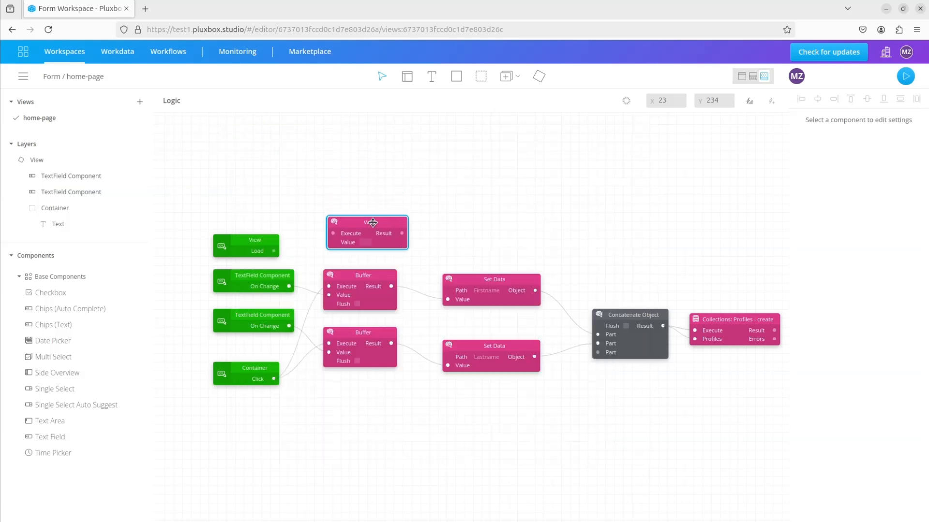
left_click_drag(273, 250, 333, 235)
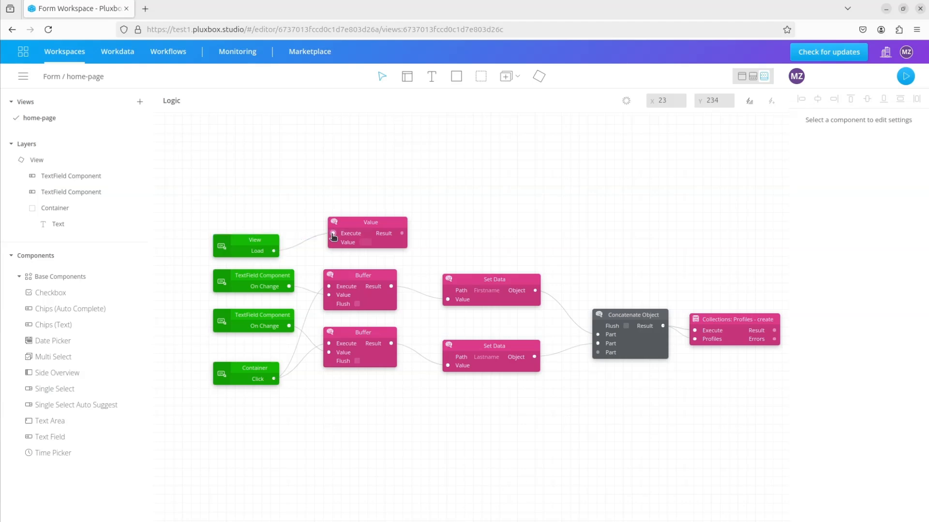
- Set the Value block to {} and wire its result into a Concatenate Object Part
left_click(365, 242)
type("{}")
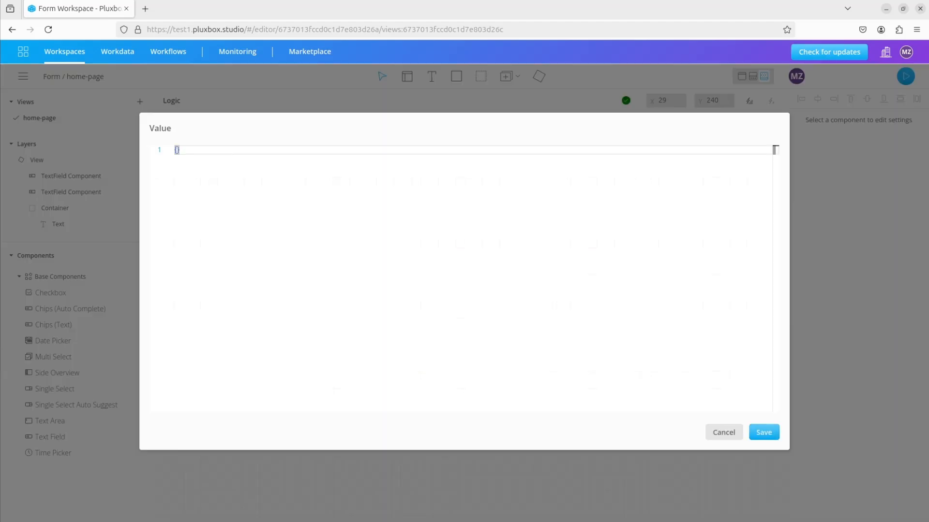
left_click(763, 433)
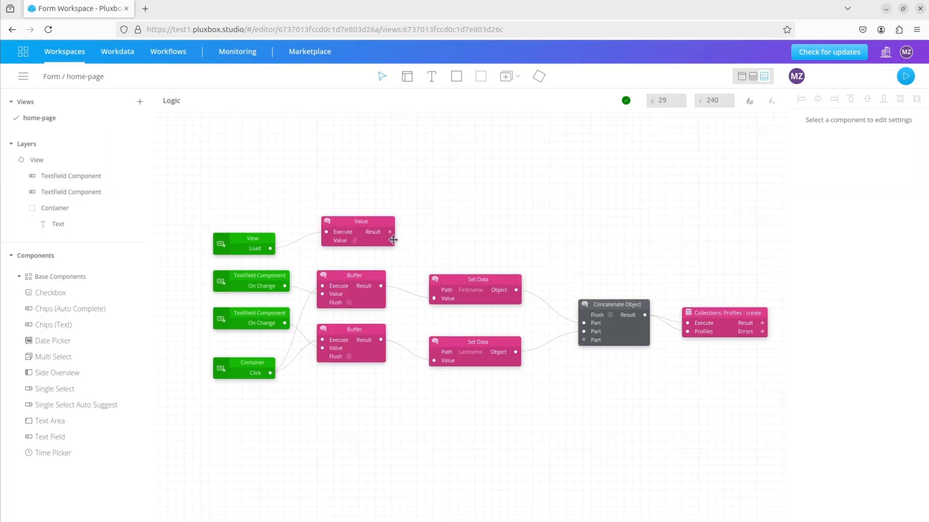
left_click_drag(390, 231, 583, 322)
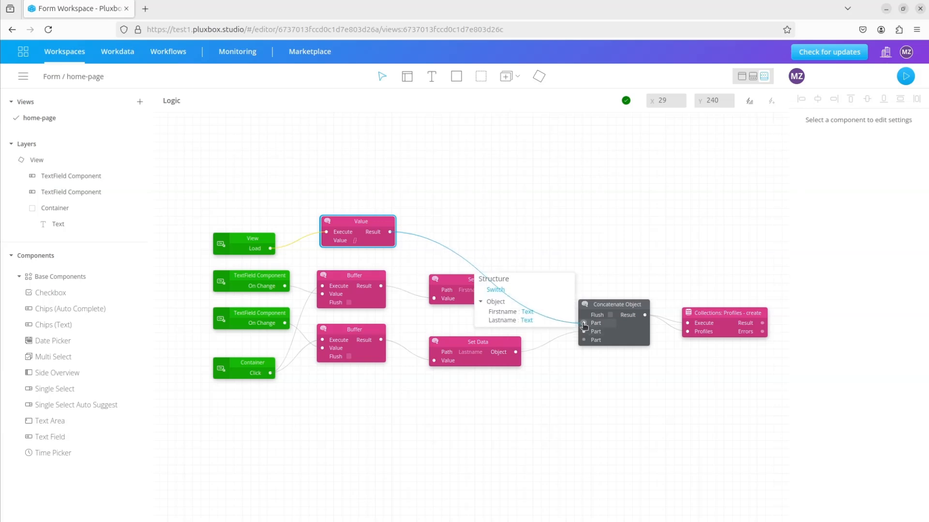
left_click_drag(391, 232, 583, 332)
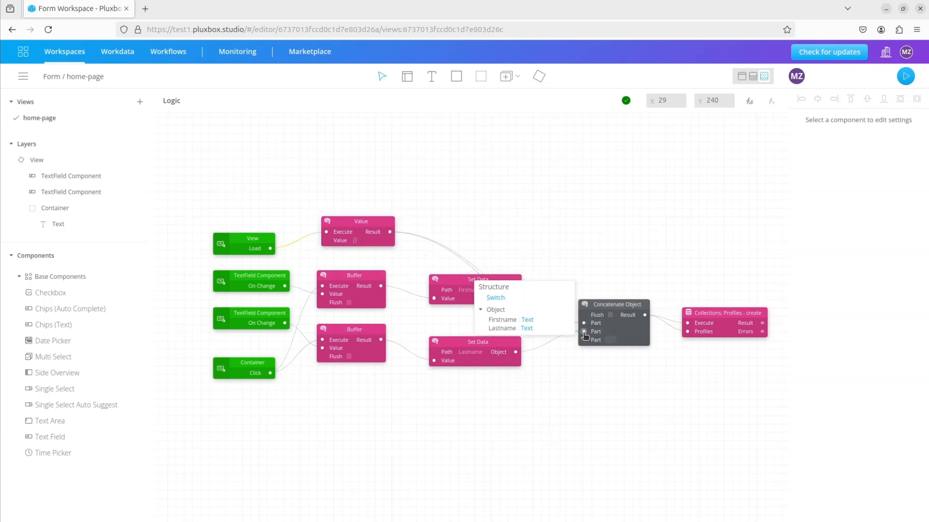
- Preview the form, enter a sample first and last name, and send it
left_click(906, 76)
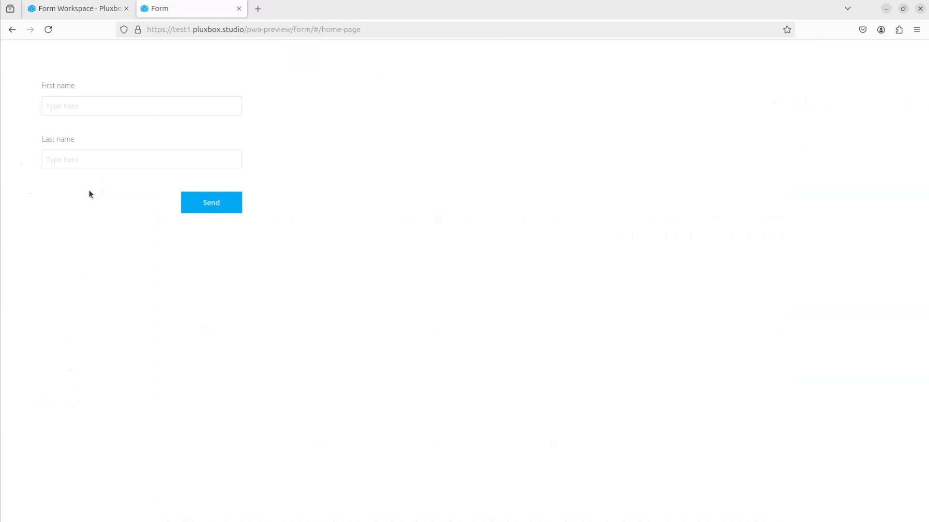
left_click(64, 106)
type("Sarah")
left_click(57, 158)
type("Sm")
left_click(215, 203)
- Return to the editor and open Data Explorer under Workdata
left_click(73, 8)
left_click(117, 51)
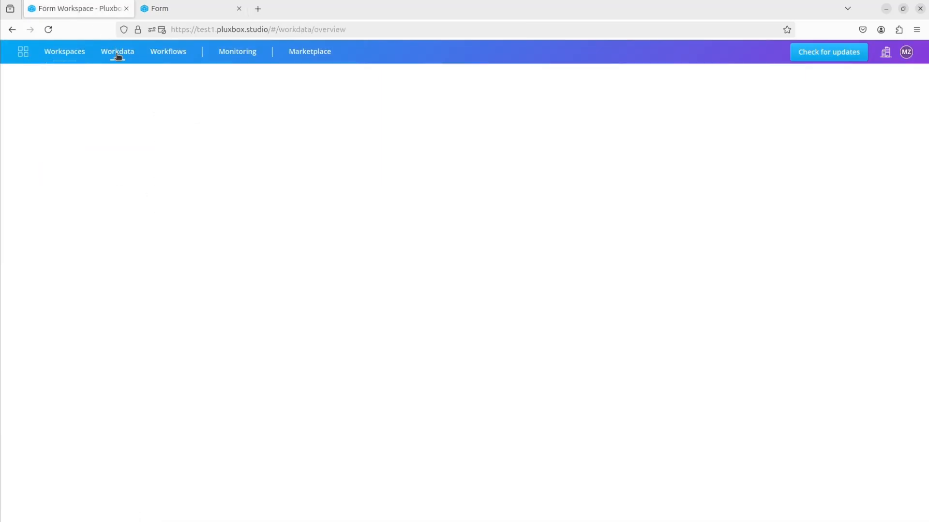
left_click(15, 153)
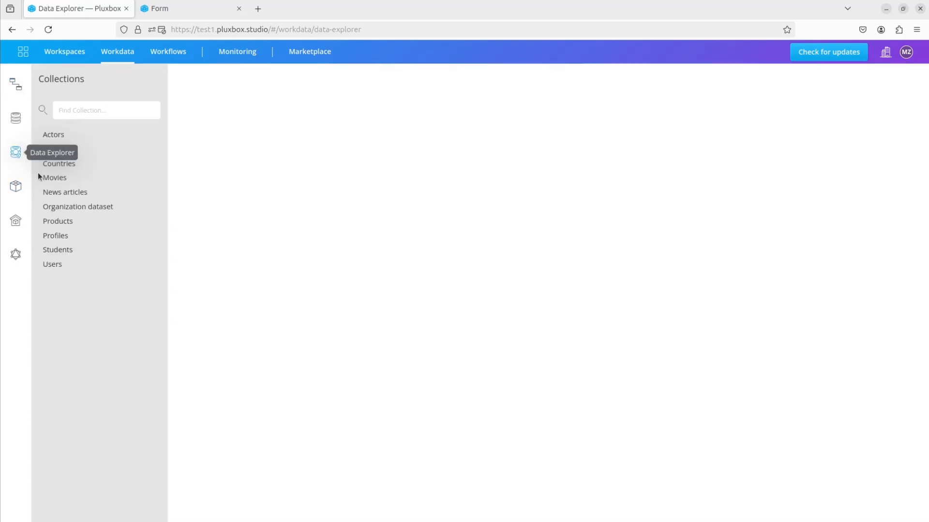
- Check the stored record in Profiles, then replace both form fields with a new first and last name
left_click(50, 237)
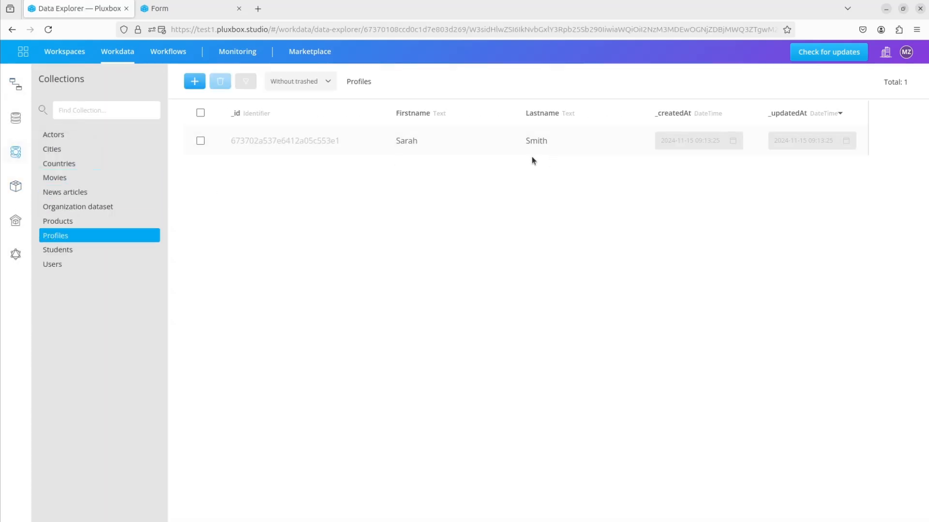
left_click(193, 13)
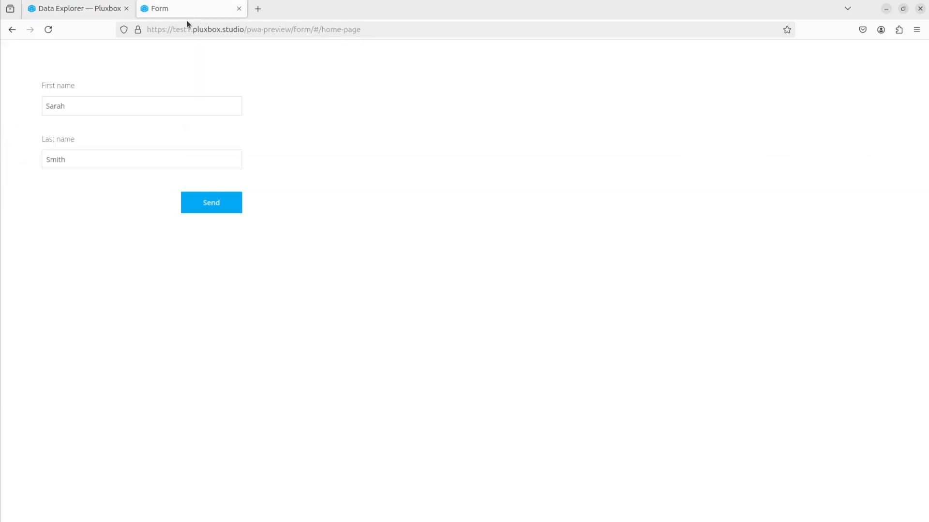
left_click_drag(79, 102, 32, 103)
key("BackSpace")
type("Dela")
left_click(75, 160)
left_click_drag(74, 159, 47, 160)
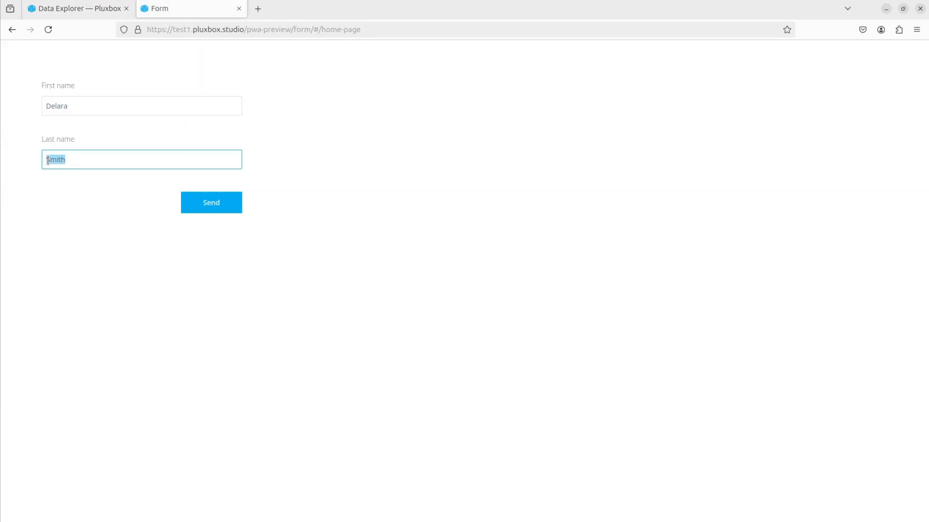
type("Abani")
- Submit the new name and confirm it appears as a second record in Profiles
left_click(208, 207)
left_click(104, 10)
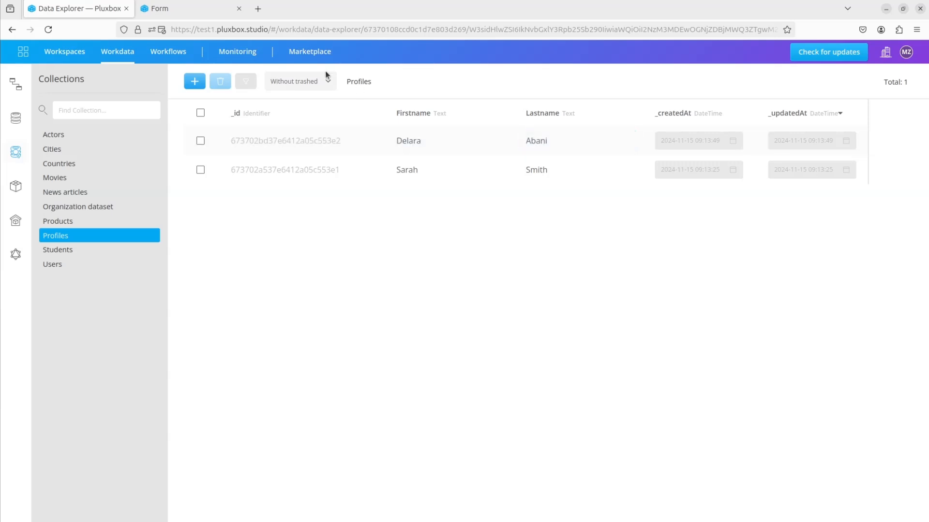
left_click(200, 10)
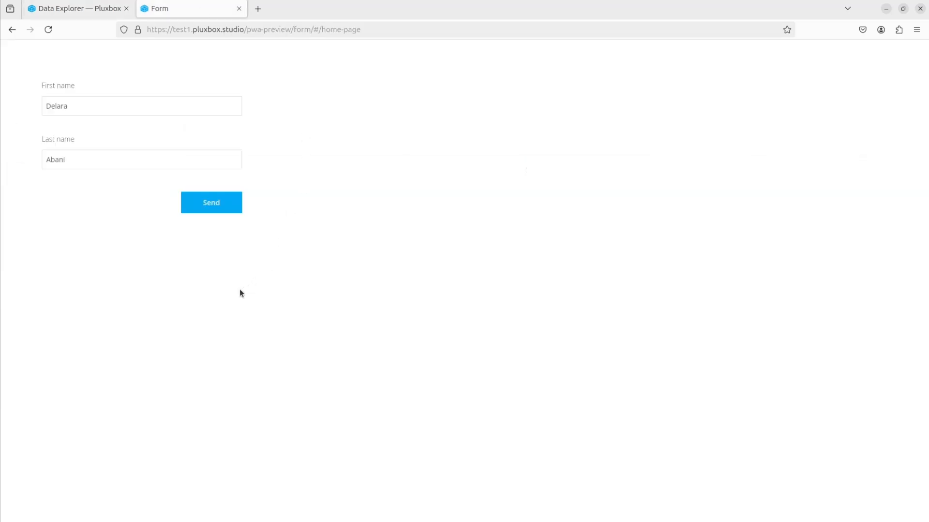